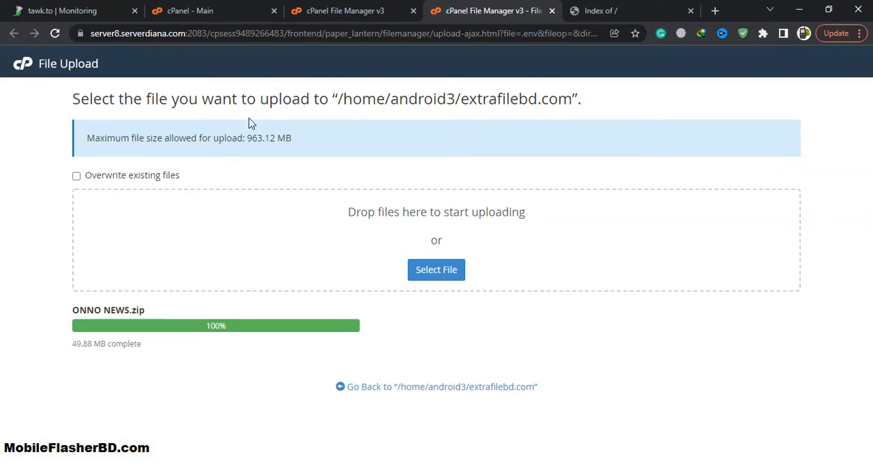
# Start the MySQL Database Wizard in cPanel and create a new database with the name update
pyautogui.click(346, 9)
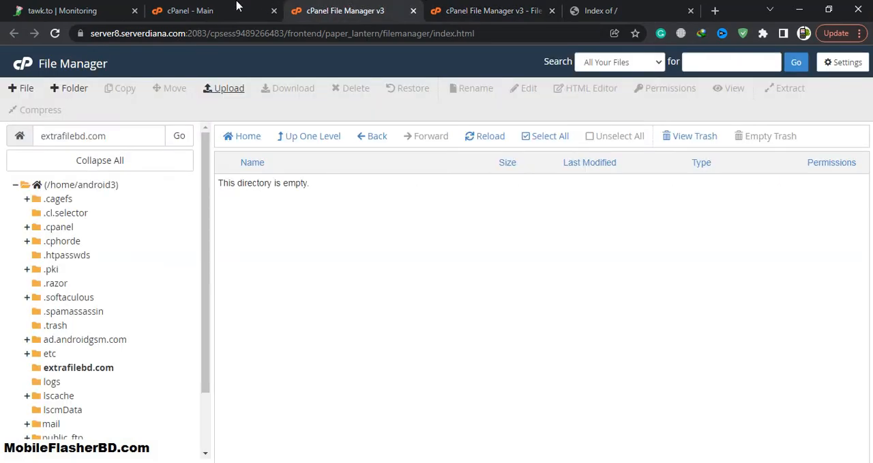
pyautogui.click(237, 8)
pyautogui.scroll(-4, 349, 255)
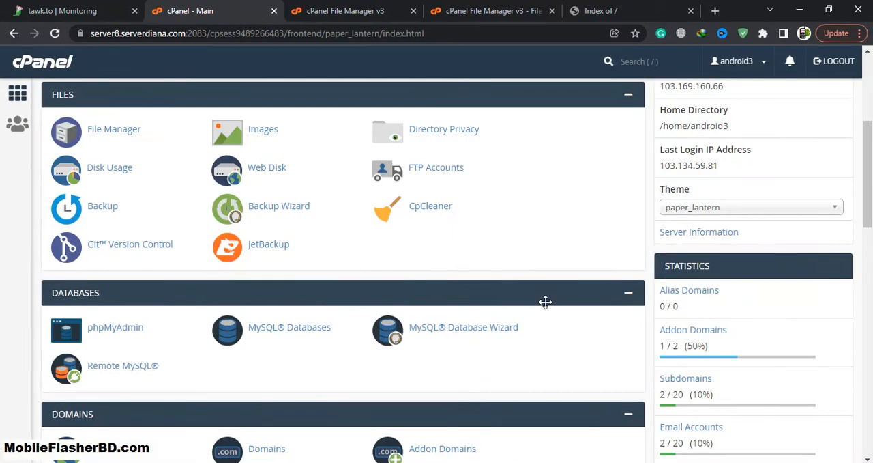
pyautogui.click(450, 328)
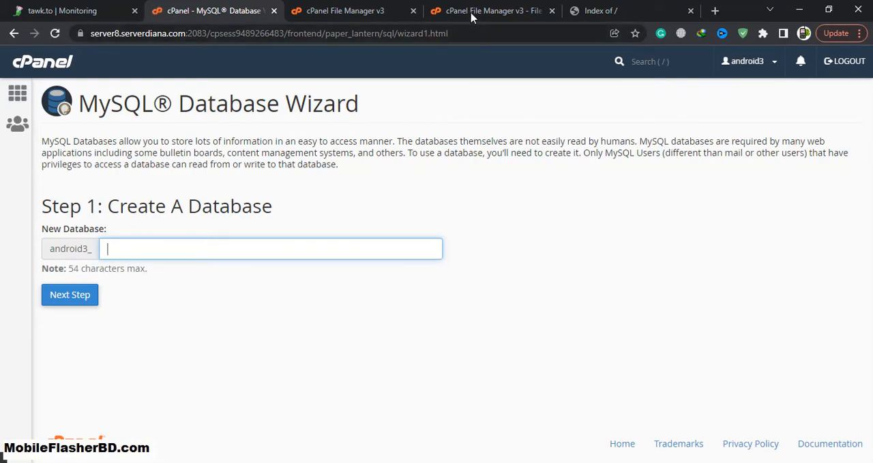
pyautogui.click(282, 246)
pyautogui.write('update')
pyautogui.click(92, 301)
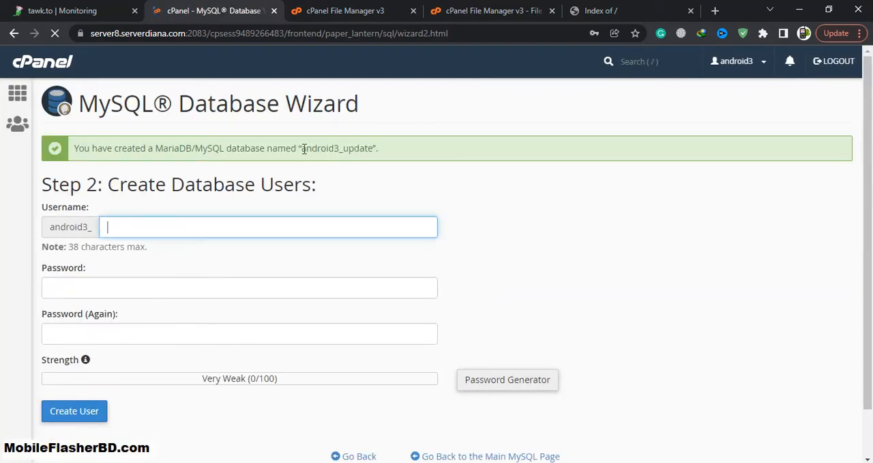
# Copy the new database name android3_update into the open Notepad++ notes, a few blank lines below the existing entries
pyautogui.moveTo(299, 149); pyautogui.dragTo(364, 149)
pyautogui.click(298, 150)
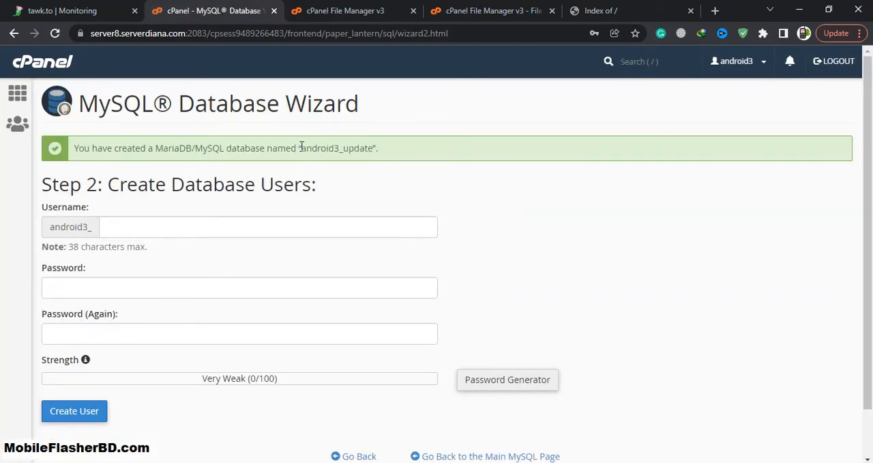
pyautogui.moveTo(301, 147); pyautogui.dragTo(374, 148)
pyautogui.hotkey('ctrl', 'c')
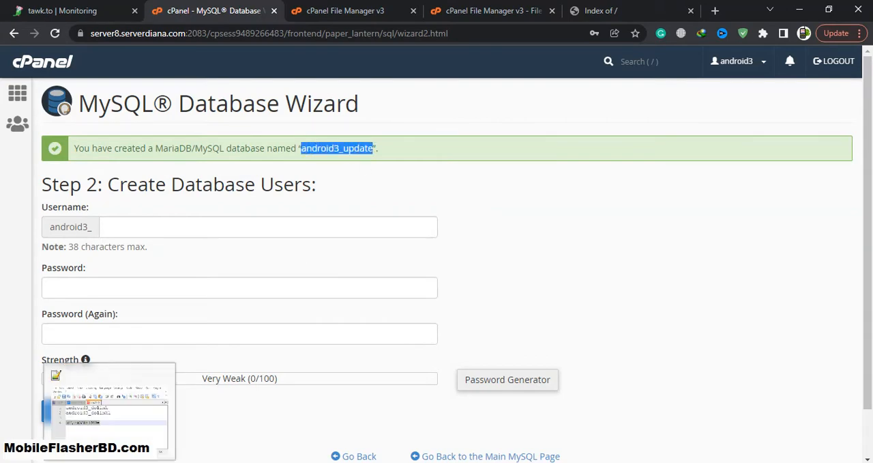
pyautogui.click(109, 462)
pyautogui.click(496, 262)
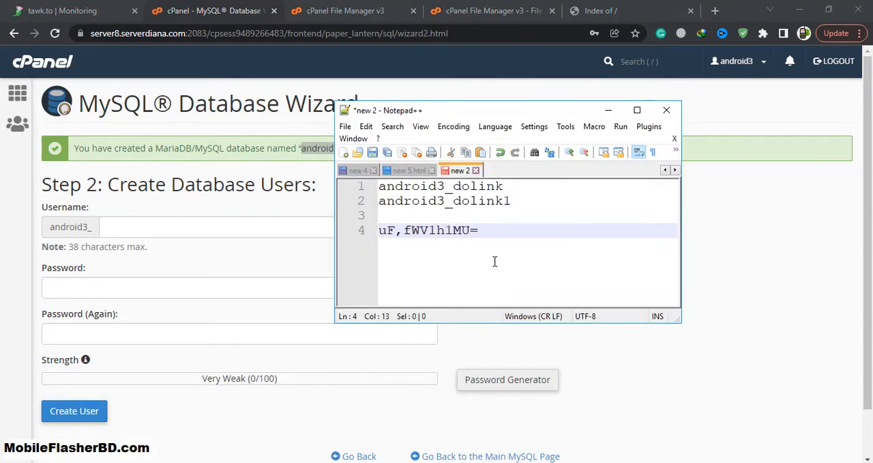
pyautogui.press('Return')
pyautogui.press('Return')
pyautogui.press('Return')
pyautogui.press('Return')
pyautogui.hotkey('ctrl', 'v')
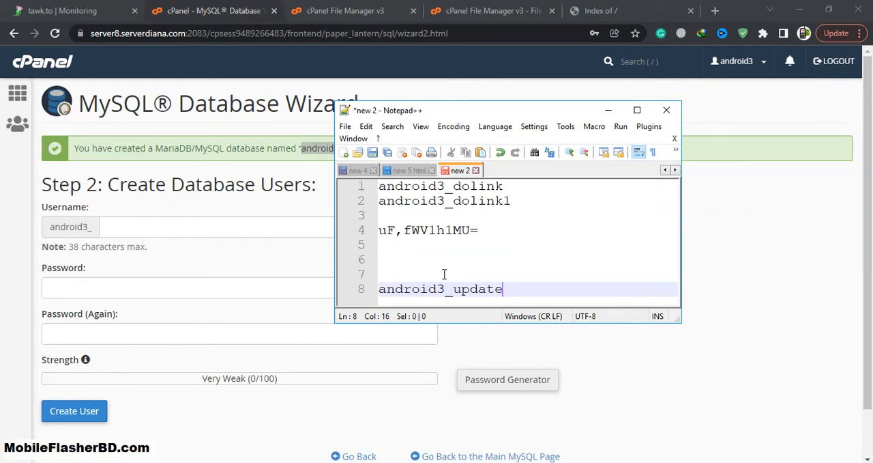
# Add a line reading android3_update1 below the database name in the notes, reusing the copied name
pyautogui.press('Return')
pyautogui.press('Return')
pyautogui.moveTo(514, 262); pyautogui.dragTo(377, 262)
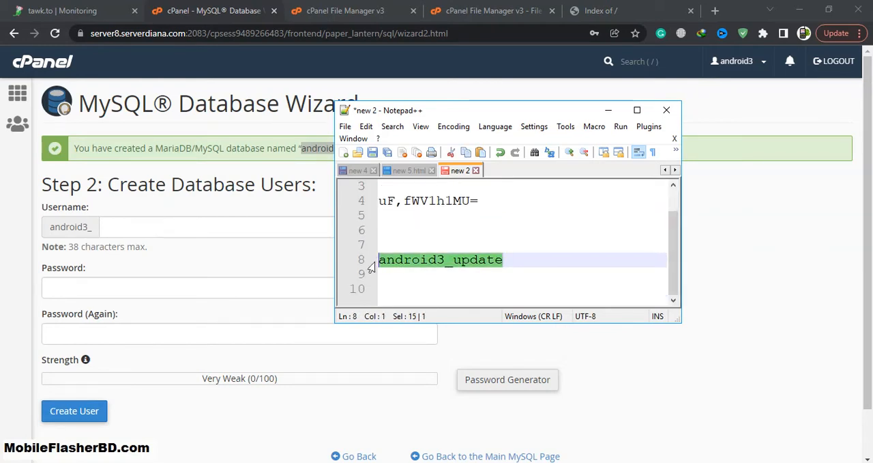
pyautogui.hotkey('ctrl', 'c')
pyautogui.click(383, 277)
pyautogui.hotkey('ctrl', 'v')
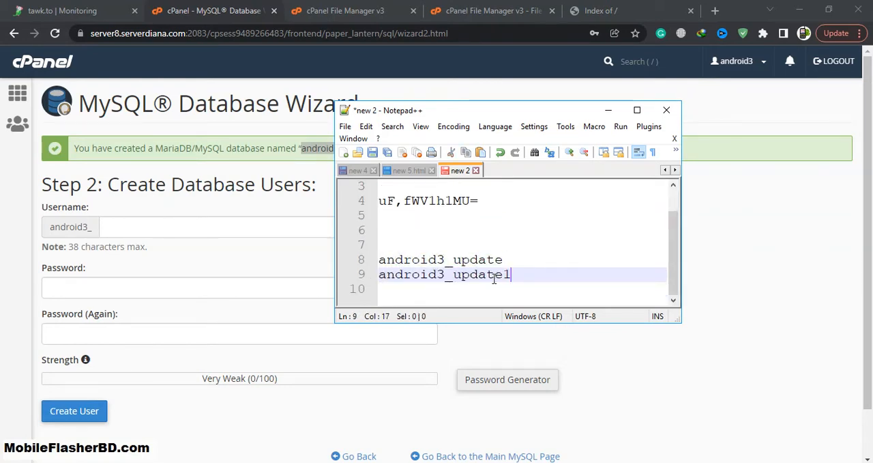
# Copy update1 from the notes and enter it as the username of the new database user
pyautogui.moveTo(512, 273); pyautogui.dragTo(452, 274)
pyautogui.hotkey('ctrl', 'c')
pyautogui.click(116, 229)
pyautogui.hotkey('ctrl', 'v')
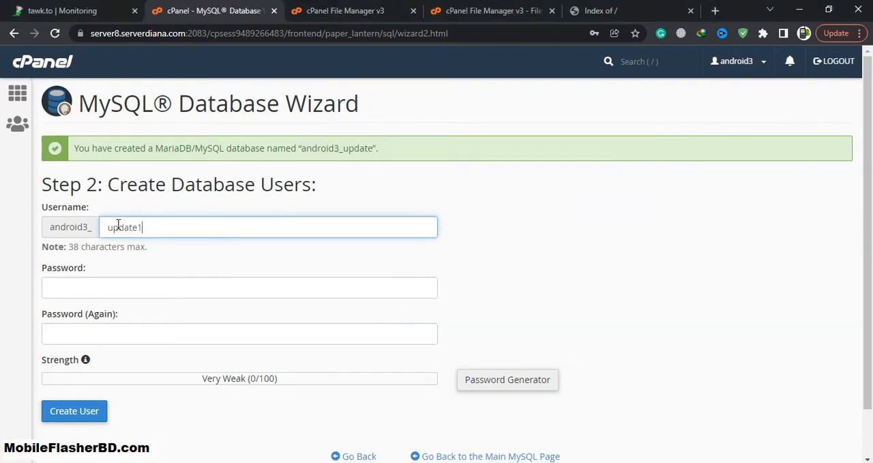
# Generate a new password, copy it, acknowledge that it is stored safely and use it for the database user
pyautogui.click(477, 375)
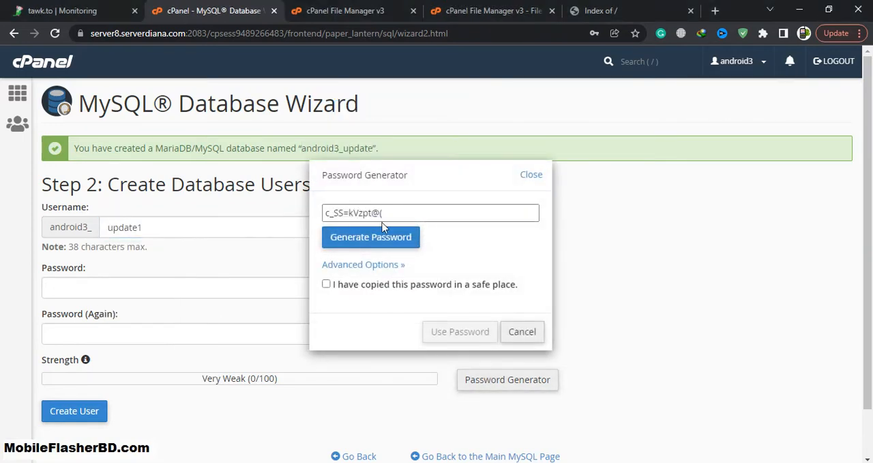
pyautogui.click(382, 242)
pyautogui.moveTo(392, 214); pyautogui.dragTo(287, 217)
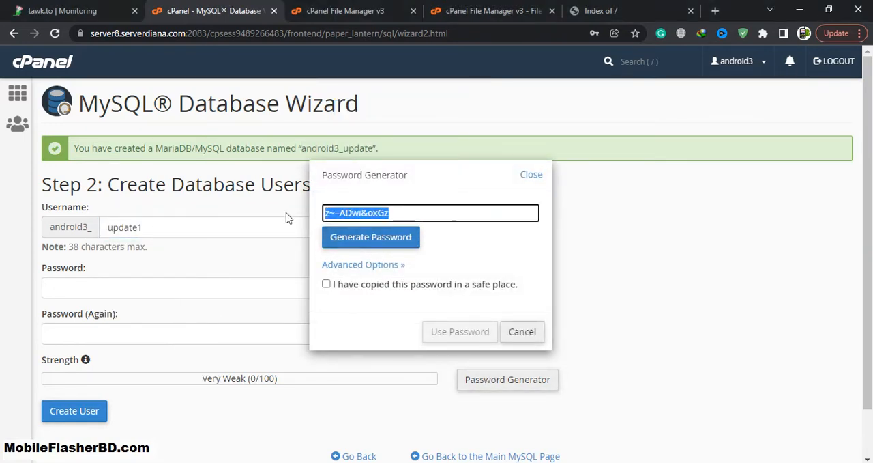
pyautogui.click(326, 283)
pyautogui.click(460, 331)
# Paste the generated database password on a new line below android3_update1 in the Notepad++ notes
pyautogui.click(156, 462)
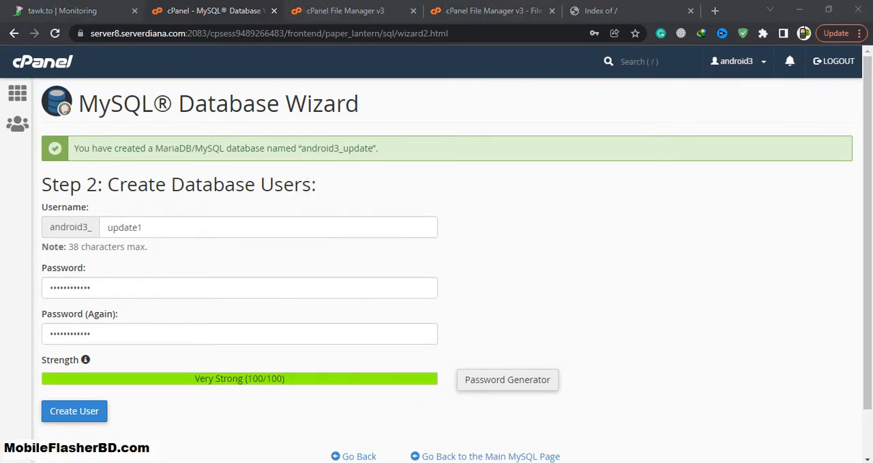
pyautogui.click(567, 275)
pyautogui.press('Return')
pyautogui.hotkey('ctrl', 'v')
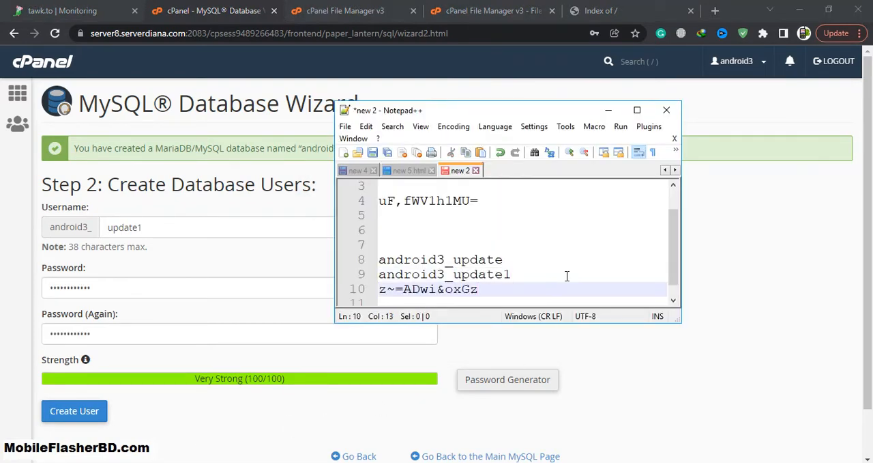
# Create the database user, grant it all privileges on android3_update and return to the cPanel home page
pyautogui.click(87, 413)
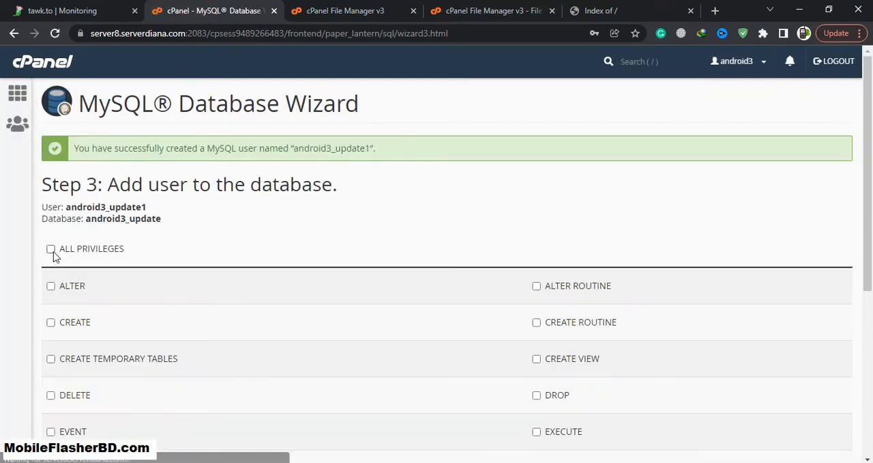
pyautogui.click(50, 249)
pyautogui.scroll(-5, 82, 286)
pyautogui.click(74, 356)
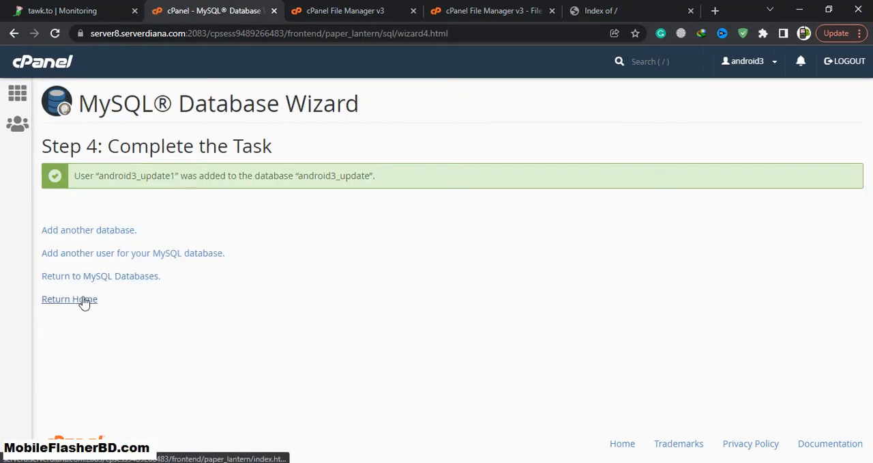
pyautogui.click(75, 299)
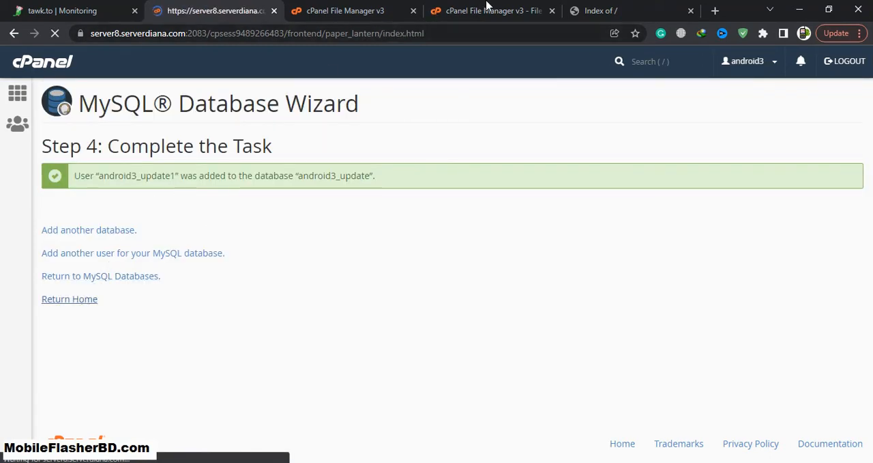
# Extract the uploaded ONNO NEWS.zip archive into the /extrafilebd.com folder in File Manager
pyautogui.click(484, 8)
pyautogui.click(375, 8)
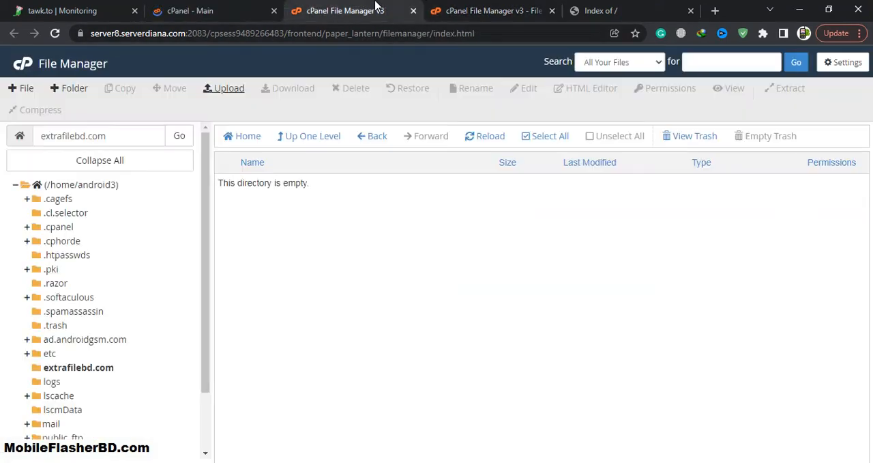
pyautogui.click(78, 367)
pyautogui.click(348, 186)
pyautogui.rightClick(350, 189)
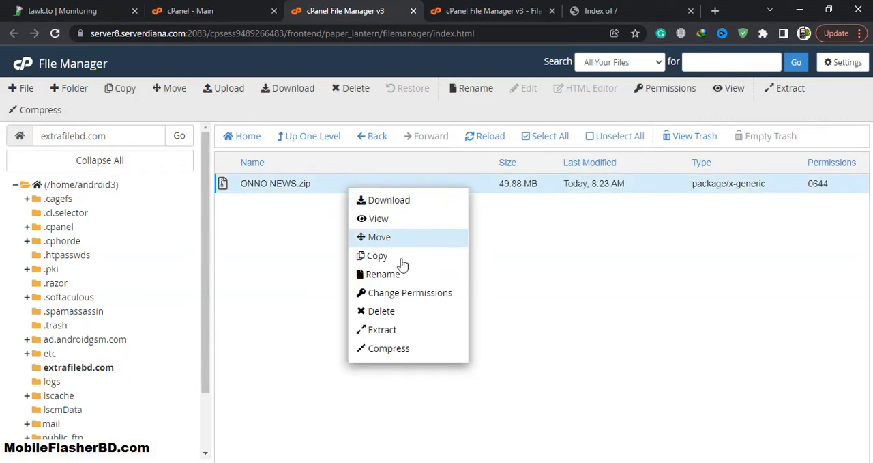
pyautogui.click(382, 329)
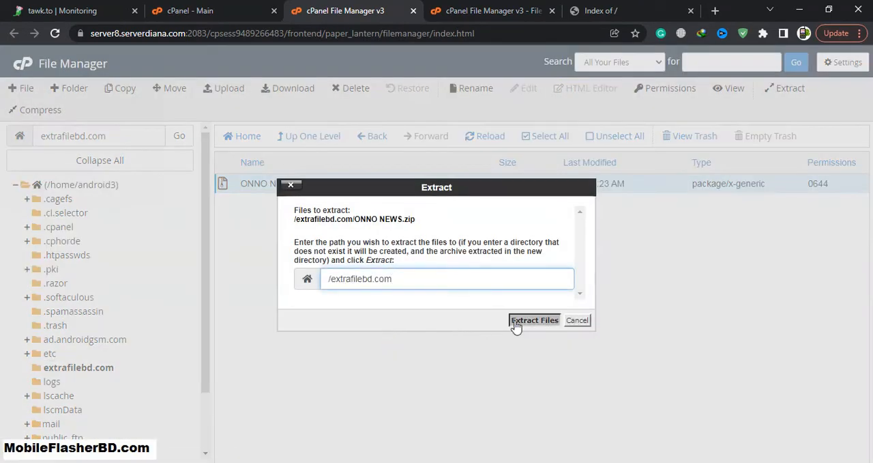
pyautogui.click(535, 320)
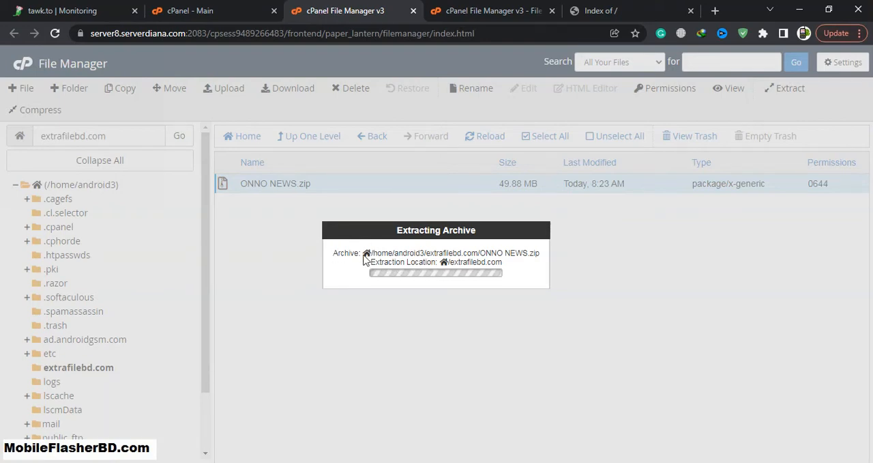
pyautogui.moveTo(488, 262); pyautogui.dragTo(447, 263)
pyautogui.click(442, 264)
pyautogui.moveTo(373, 253); pyautogui.dragTo(505, 254)
pyautogui.click(479, 253)
# Reload the extrafilebd.com site to check it while the archive is being extracted
pyautogui.click(605, 8)
pyautogui.click(54, 34)
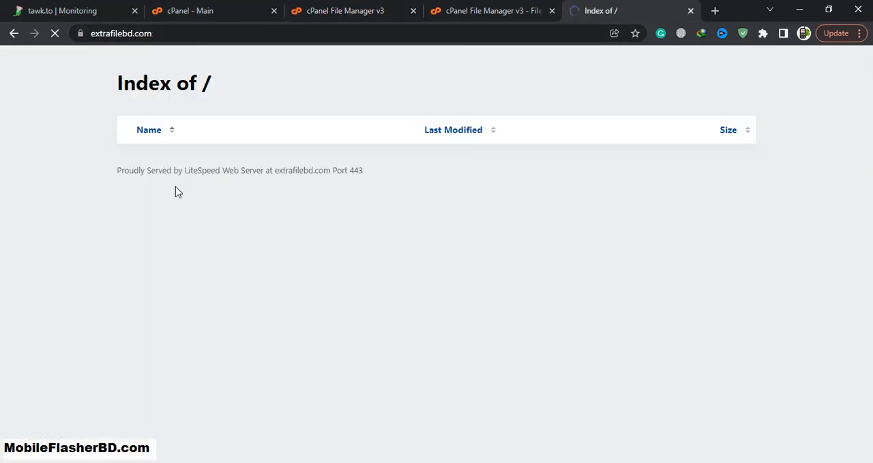
pyautogui.click(361, 13)
pyautogui.click(482, 8)
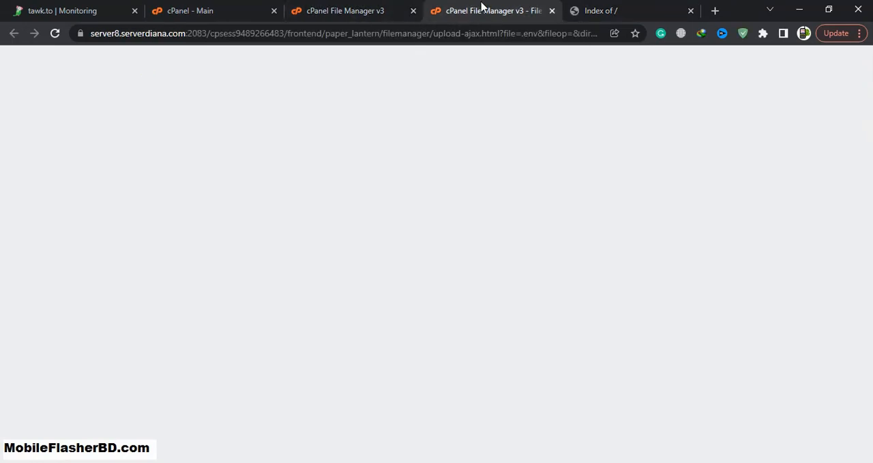
# Dismiss the extraction results and move the entire contents of the ONNO NEWS folder to /extrafilebd.com/
pyautogui.click(362, 9)
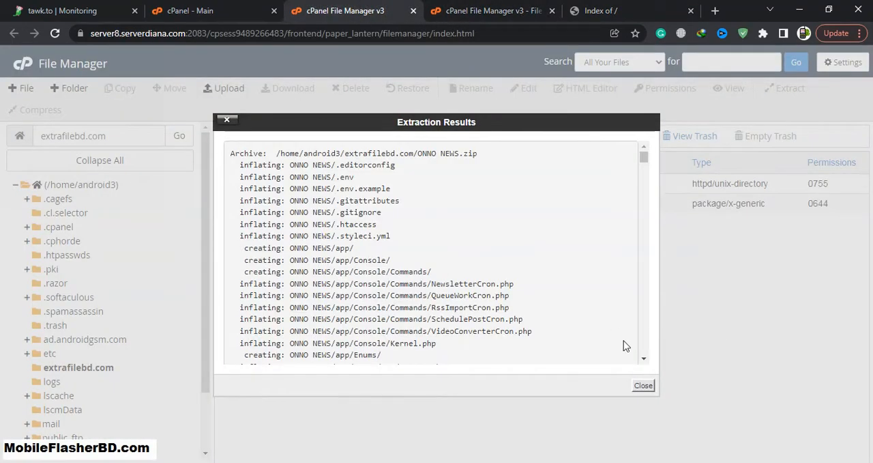
pyautogui.click(644, 386)
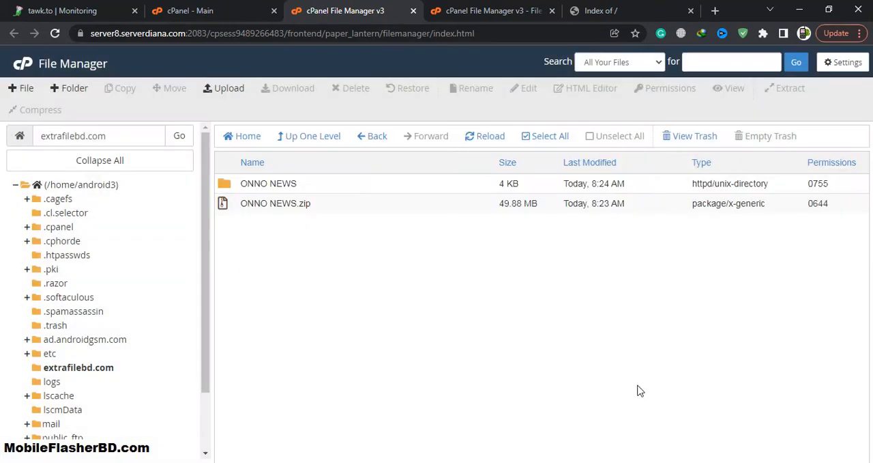
pyautogui.doubleClick(367, 186)
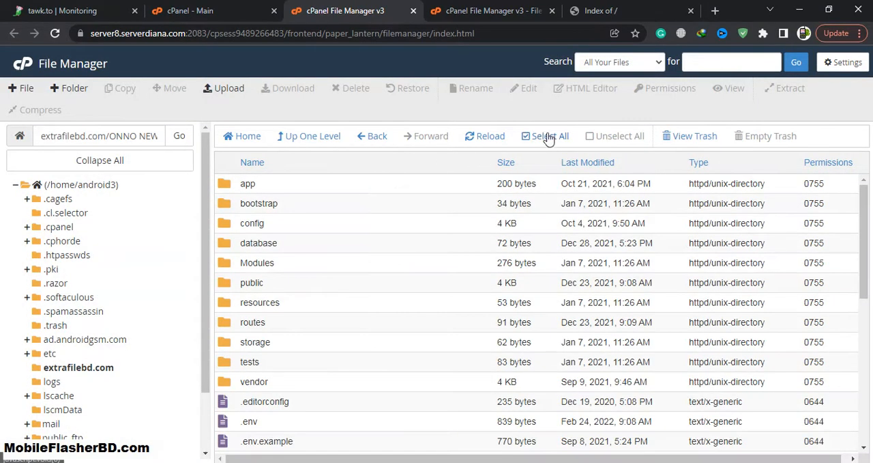
pyautogui.click(548, 136)
pyautogui.click(175, 88)
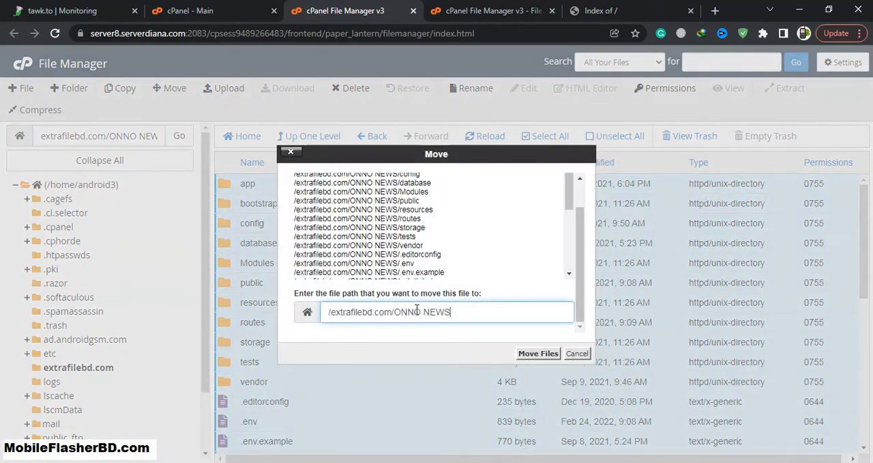
pyautogui.moveTo(395, 312); pyautogui.dragTo(470, 309)
pyautogui.press('BackSpace')
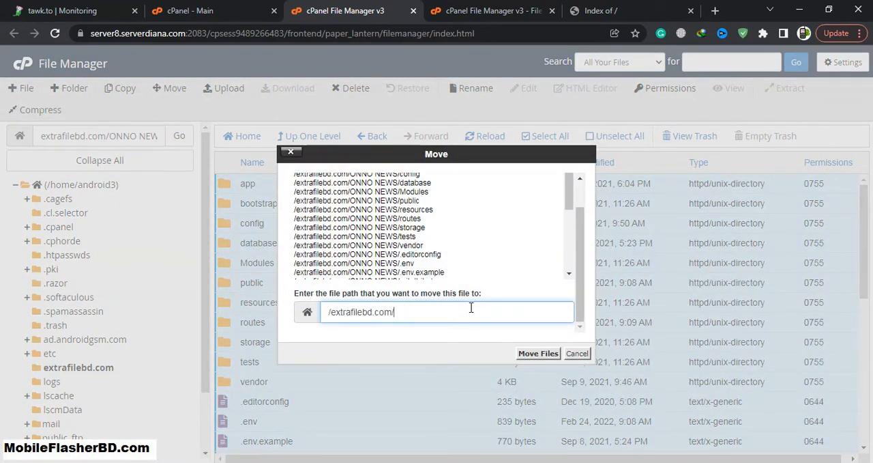
pyautogui.click(529, 354)
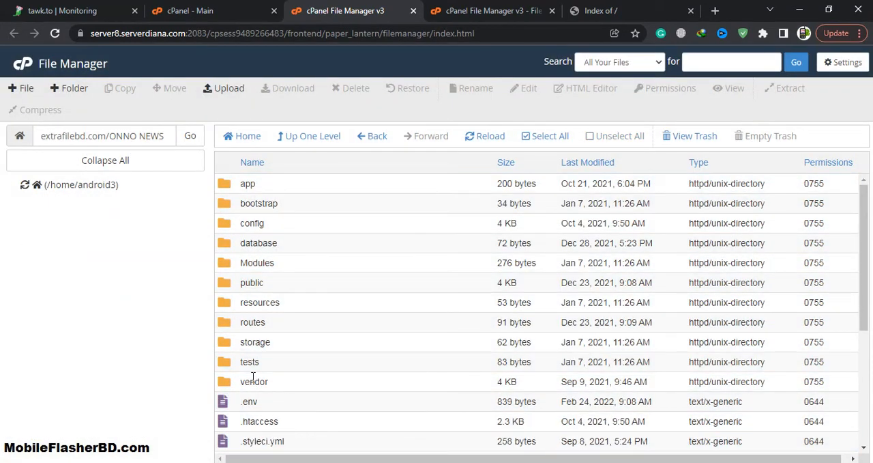
# Display the extrafilebd.com folder, reload the website to launch the ONNO script installer and review its pre-installation requirements
pyautogui.click(86, 367)
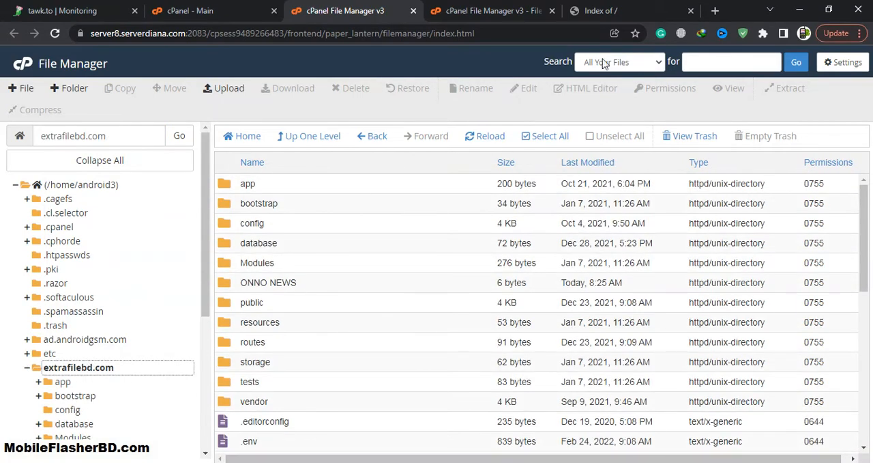
pyautogui.click(611, 14)
pyautogui.click(60, 39)
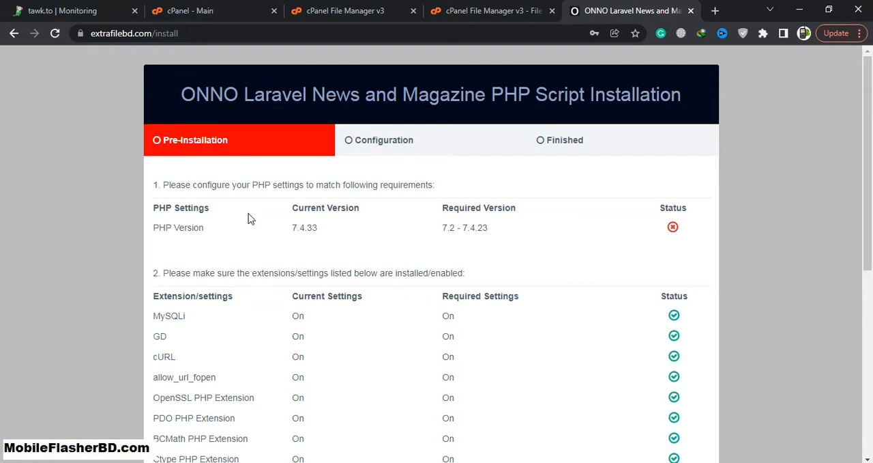
pyautogui.scroll(-2, 287, 241)
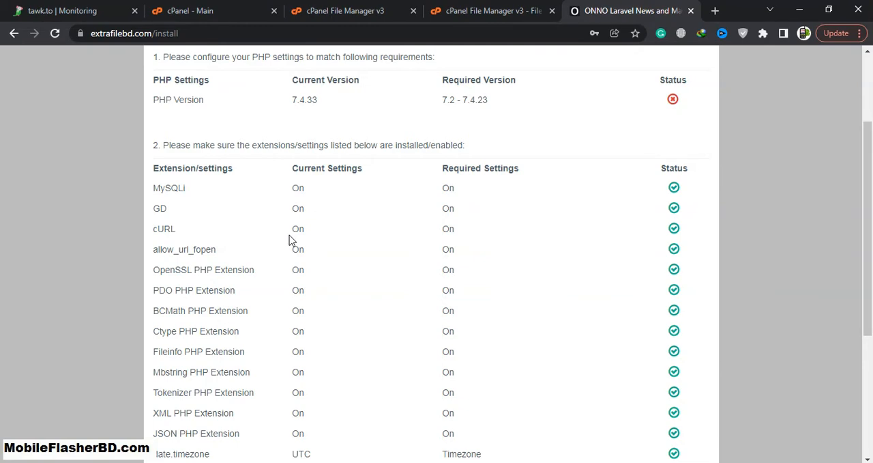
# Review the installer's remaining extension and folder permission requirements and check the required PHP version range
pyautogui.scroll(-3, 290, 239)
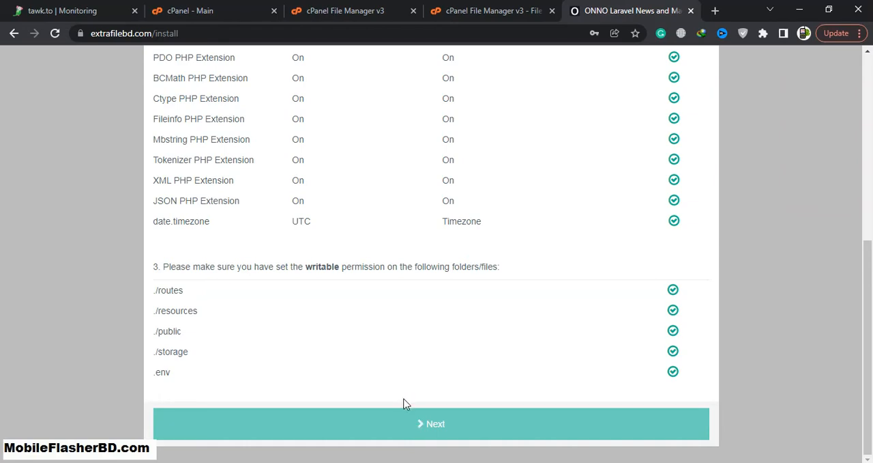
pyautogui.scroll(5, 406, 402)
pyautogui.moveTo(467, 229)
pyautogui.mouseDown()
pyautogui.moveTo(480, 225)
pyautogui.moveTo(482, 235)
pyautogui.moveTo(434, 233)
pyautogui.moveTo(455, 228)
pyautogui.mouseUp()
# Switch to the cPanel main page, search for php and open the Select PHP Version tool
pyautogui.click(338, 8)
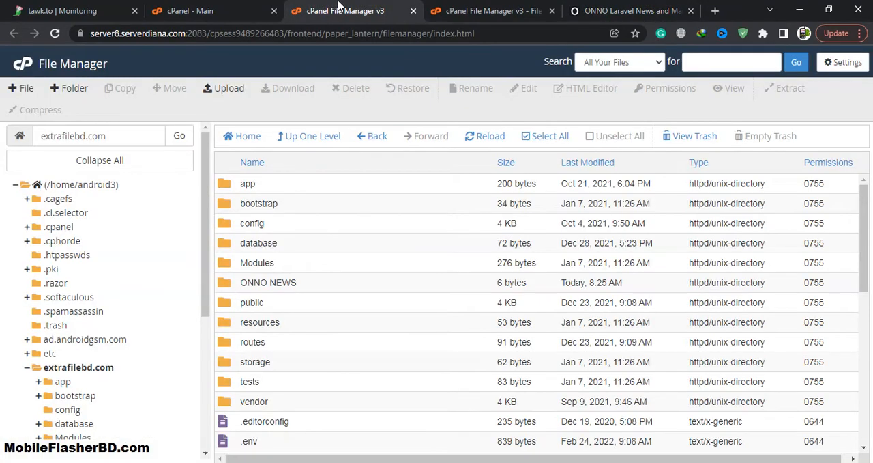
pyautogui.click(193, 8)
pyautogui.scroll(-3, 136, 307)
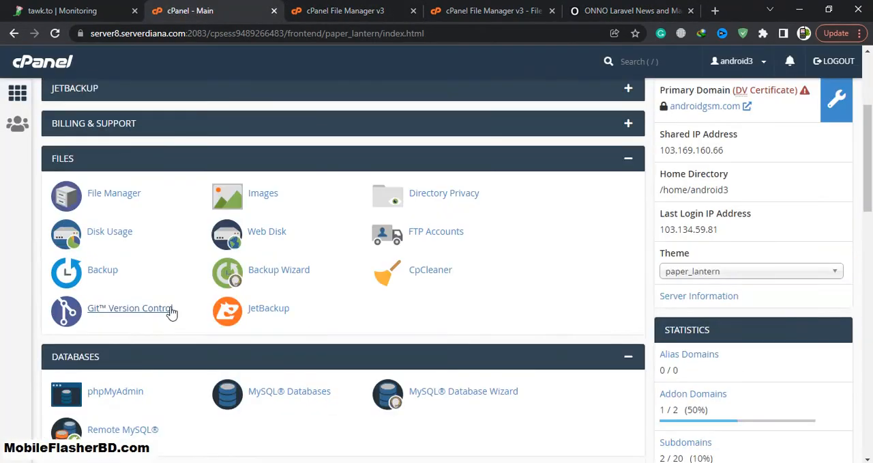
pyautogui.scroll(3, 556, 156)
pyautogui.click(625, 68)
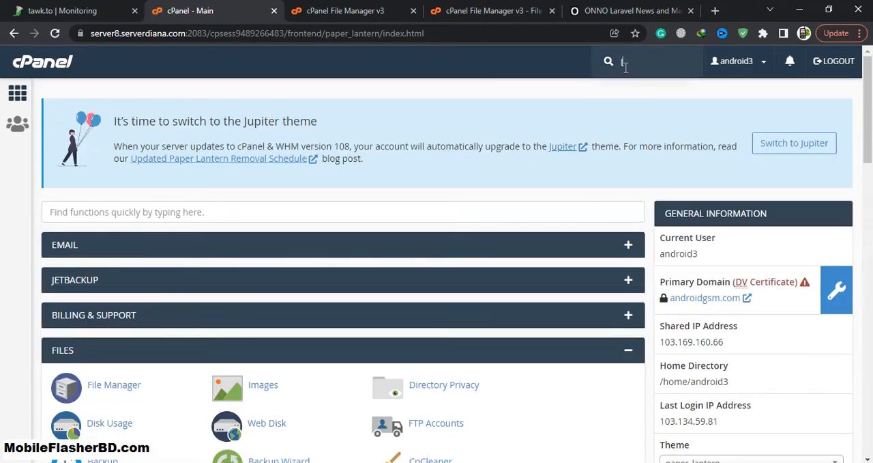
pyautogui.write('php')
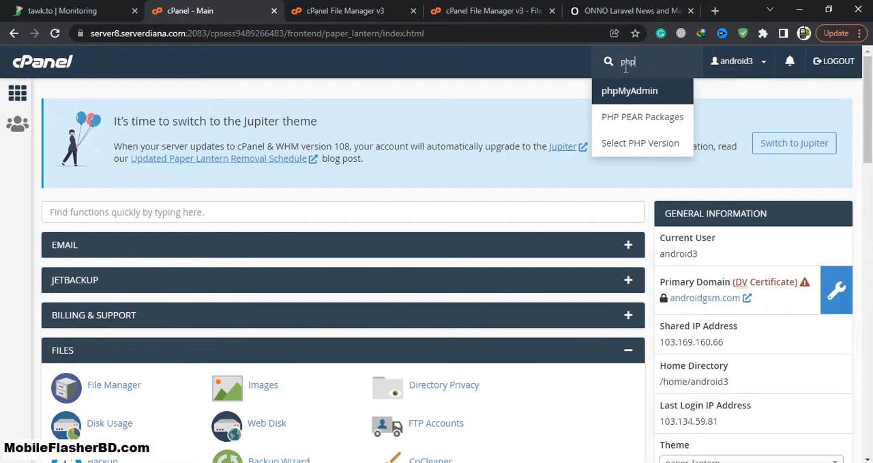
pyautogui.click(654, 127)
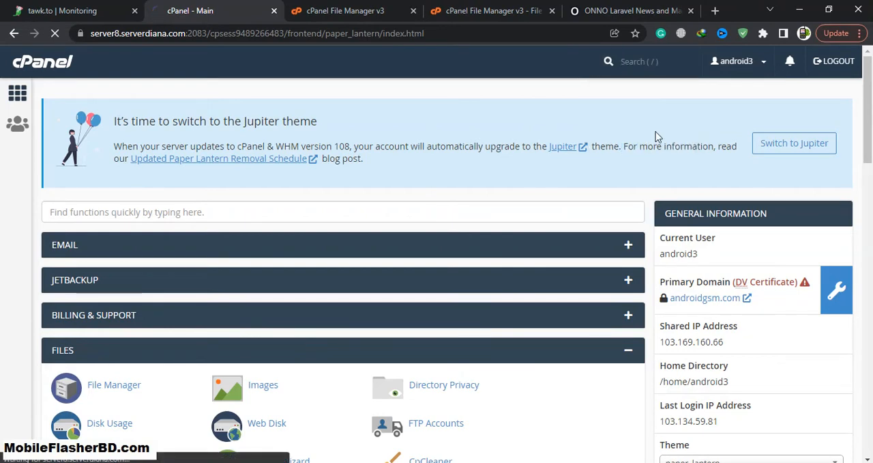
pyautogui.click(616, 69)
pyautogui.click(608, 145)
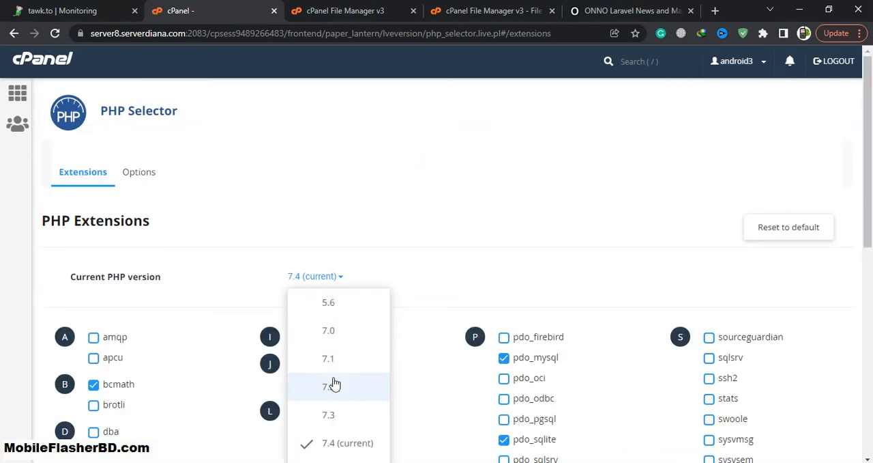
# Set PHP 7.2 as the current version and look over its enabled extensions
pyautogui.click(334, 388)
pyautogui.click(351, 278)
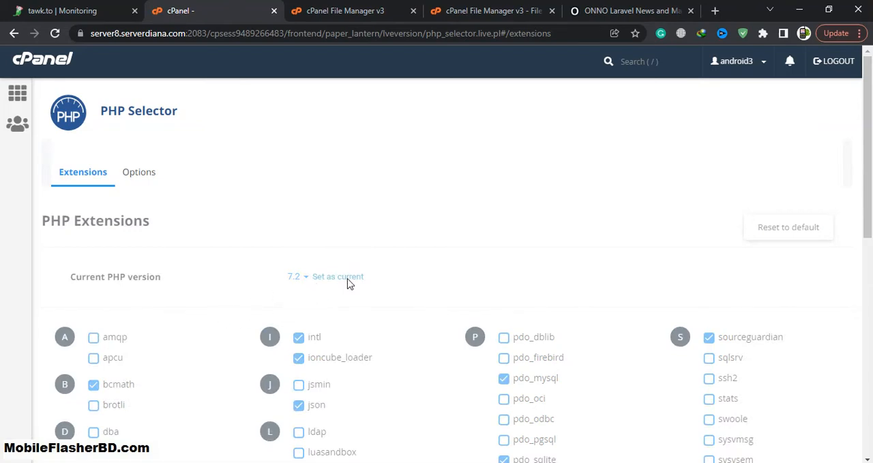
pyautogui.scroll(-4, 238, 324)
pyautogui.scroll(2, 238, 324)
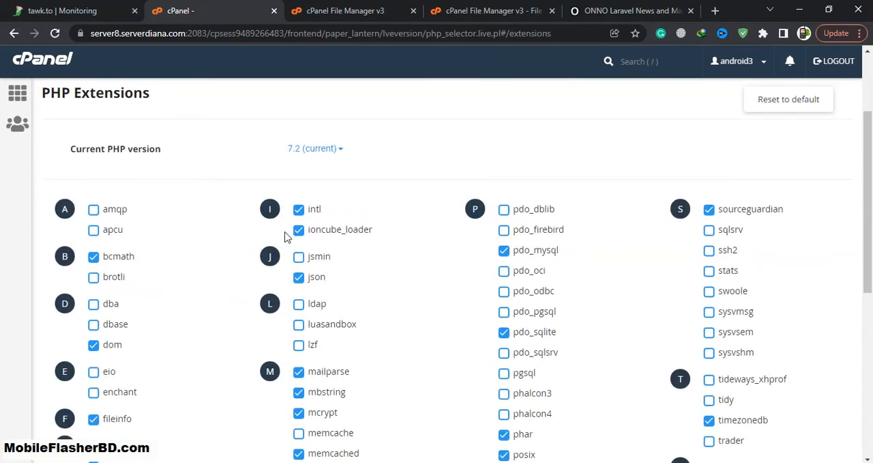
# Reload the extrafilebd.com installer page and check which PHP version the script requires
pyautogui.click(621, 10)
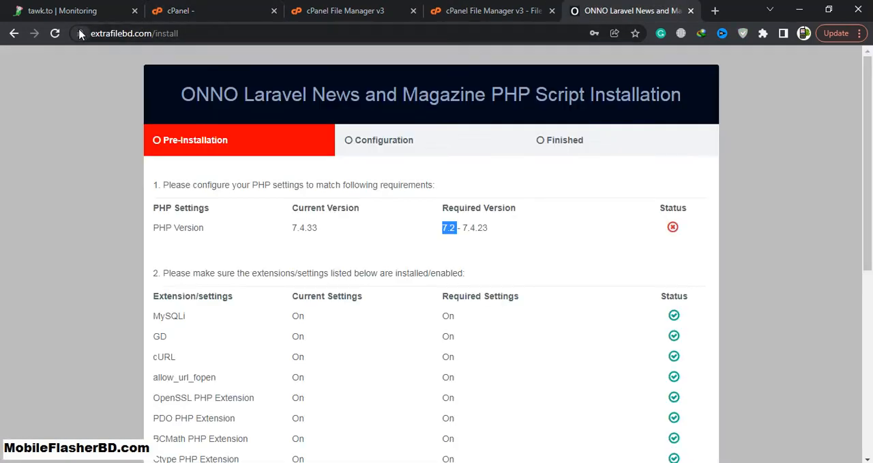
pyautogui.click(55, 33)
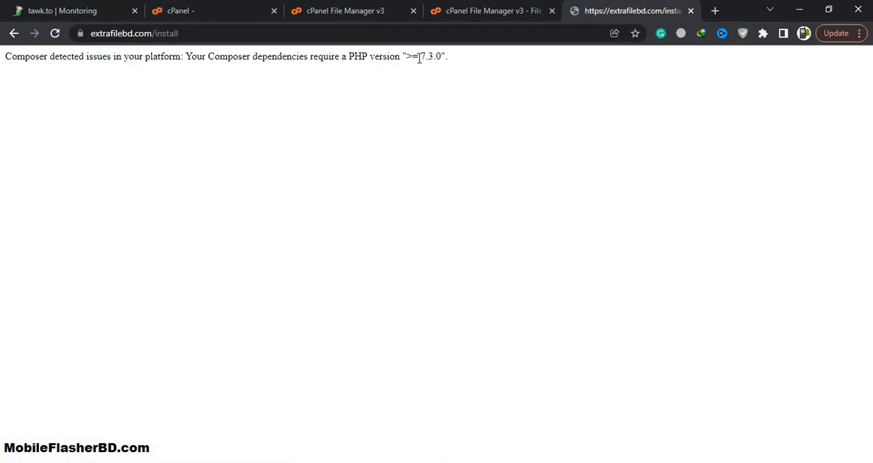
pyautogui.moveTo(419, 58); pyautogui.dragTo(449, 58)
# Return to cPanel's PHP Selector and set PHP 7.3 as the current version
pyautogui.click(341, 9)
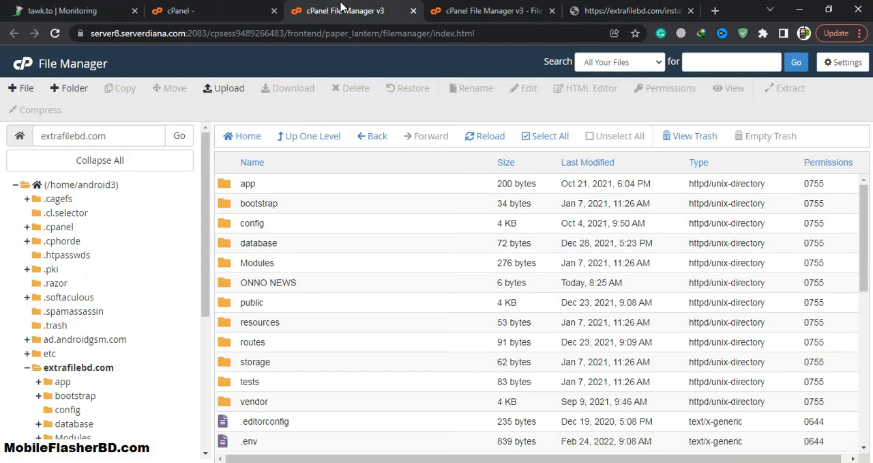
pyautogui.click(253, 7)
pyautogui.click(334, 148)
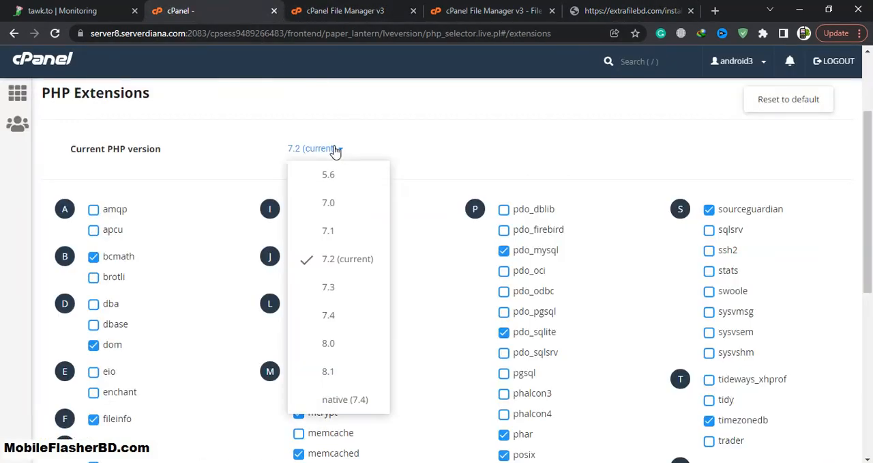
pyautogui.click(330, 288)
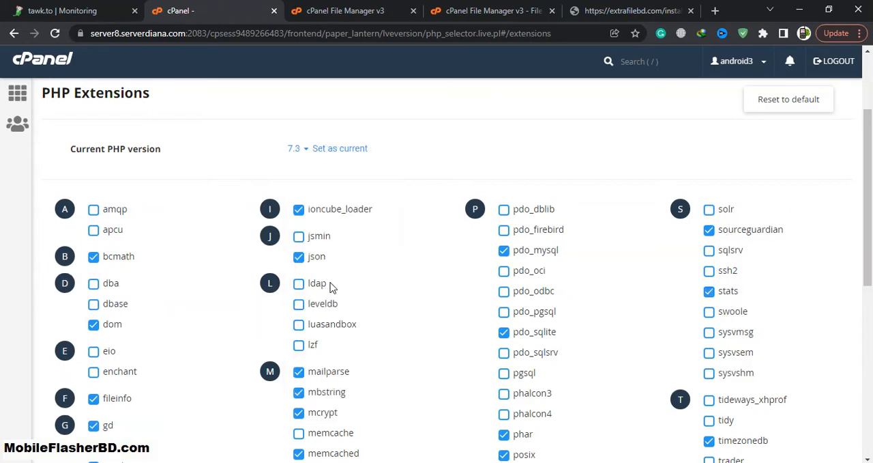
pyautogui.click(338, 148)
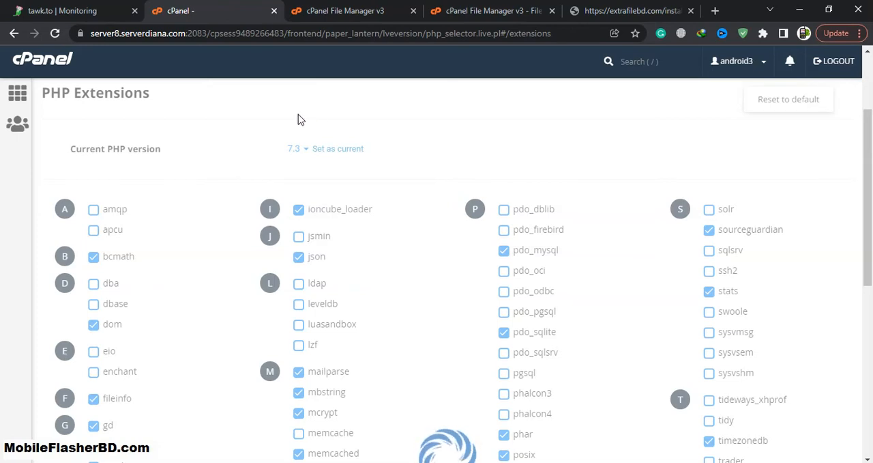
# Reload the installer page, check the pre-installation requirements and continue to the Configuration stage
pyautogui.click(592, 11)
pyautogui.click(55, 33)
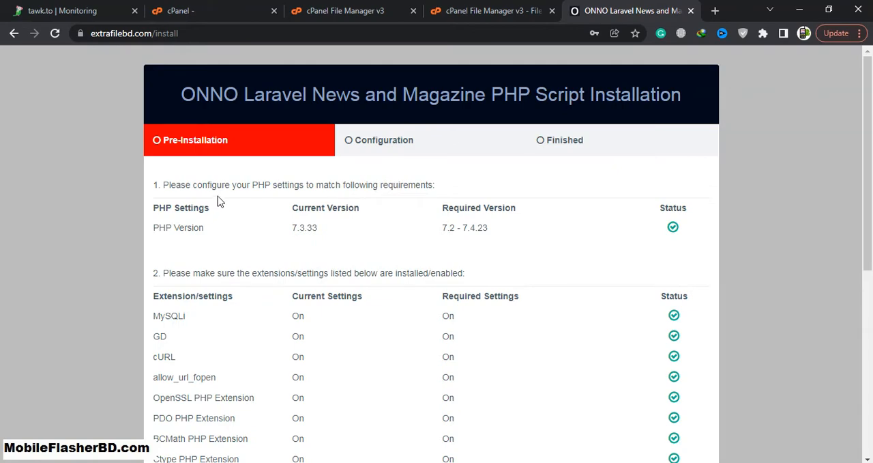
pyautogui.moveTo(294, 230); pyautogui.dragTo(430, 230)
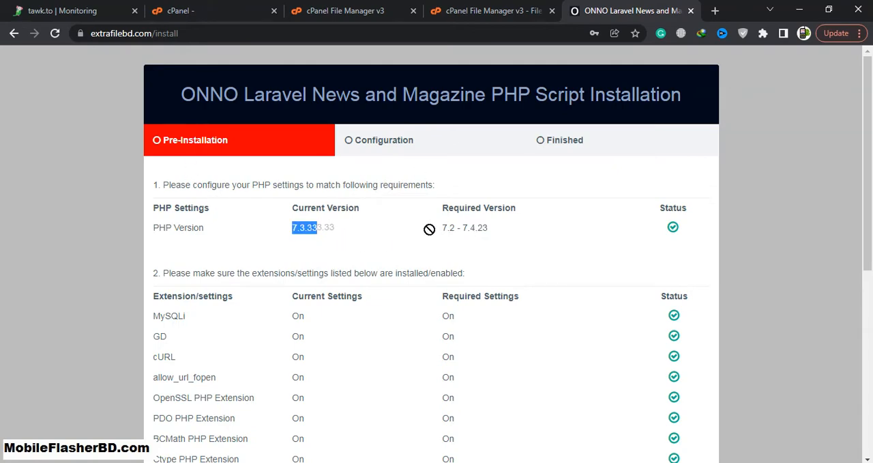
pyautogui.moveTo(699, 243); pyautogui.dragTo(708, 247)
pyautogui.click(646, 244)
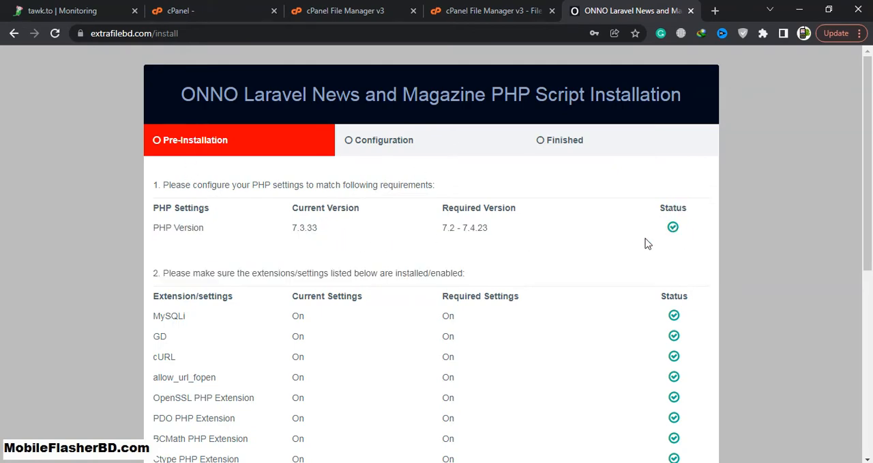
pyautogui.scroll(-5, 665, 242)
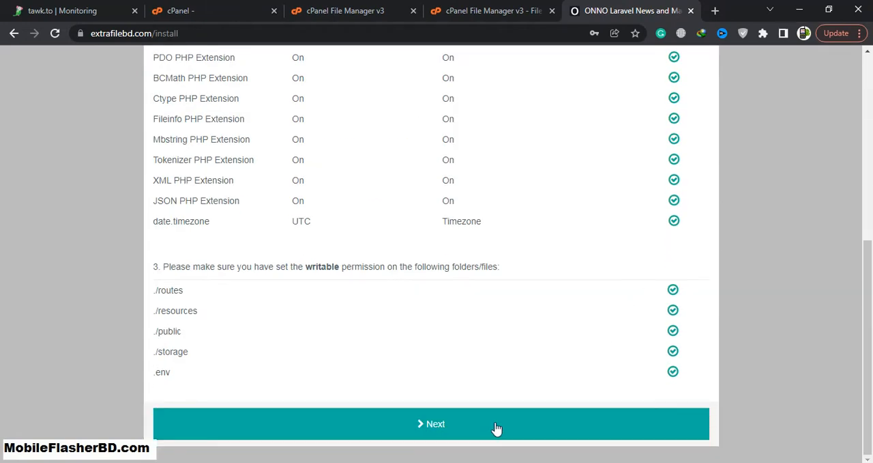
pyautogui.click(467, 423)
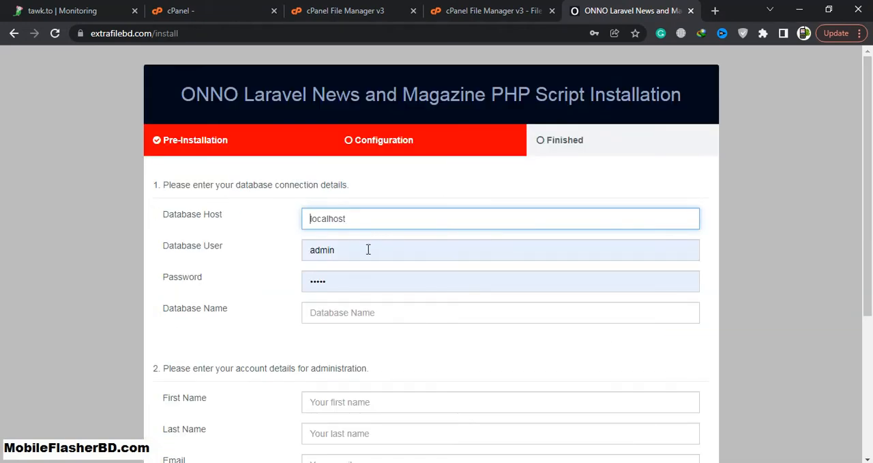
# Copy android3_update from the Notepad++ notes and enter it as the installer's database name
pyautogui.click(93, 418)
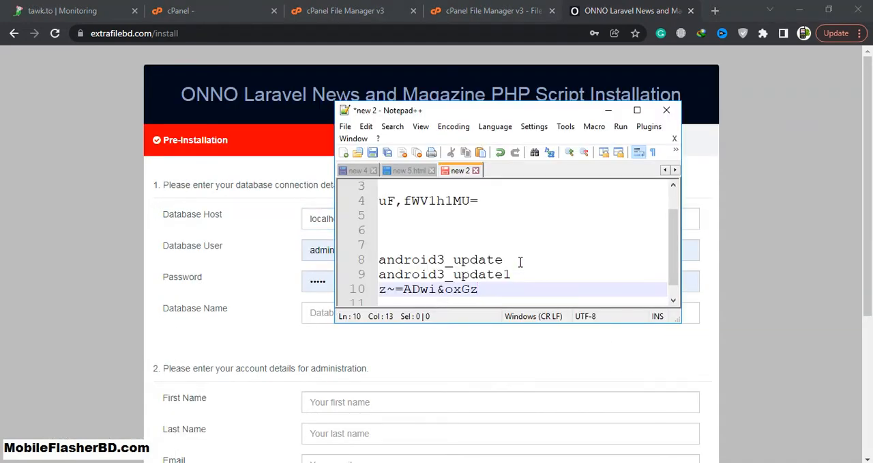
pyautogui.moveTo(520, 262); pyautogui.dragTo(379, 260)
pyautogui.hotkey('ctrl', 'c')
pyautogui.click(267, 279)
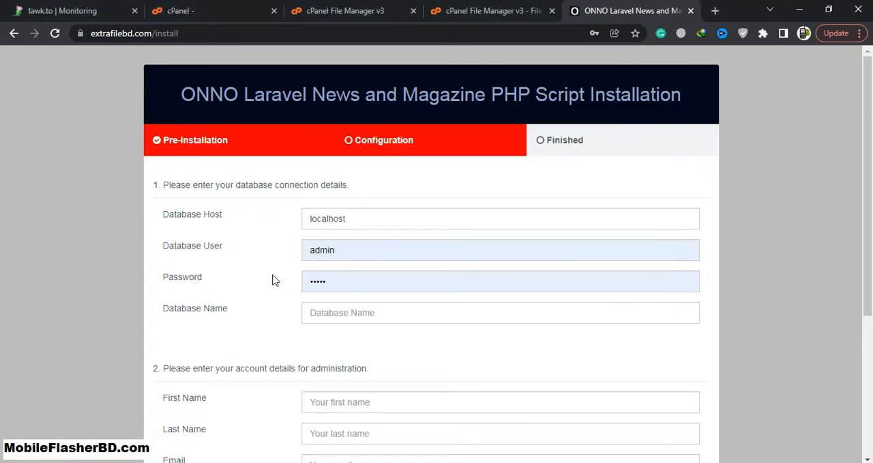
pyautogui.click(414, 310)
pyautogui.hotkey('ctrl', 'v')
# Set the database user to android3_update1 and fill in the database password copied from the Notepad++ notes
pyautogui.click(205, 248)
pyautogui.hotkey('ctrl', 'v')
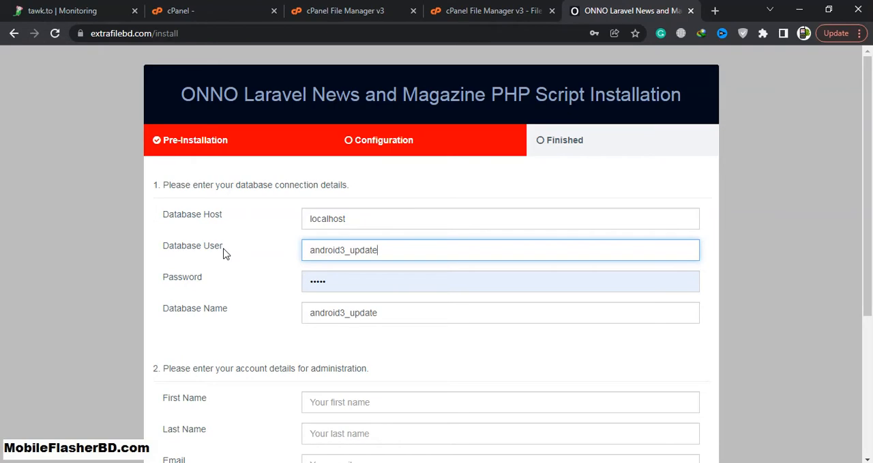
pyautogui.click(301, 462)
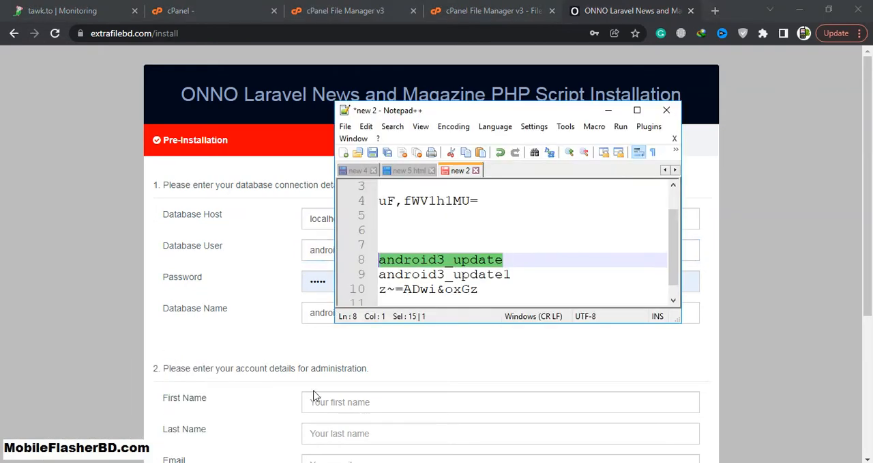
pyautogui.moveTo(500, 288); pyautogui.dragTo(379, 288)
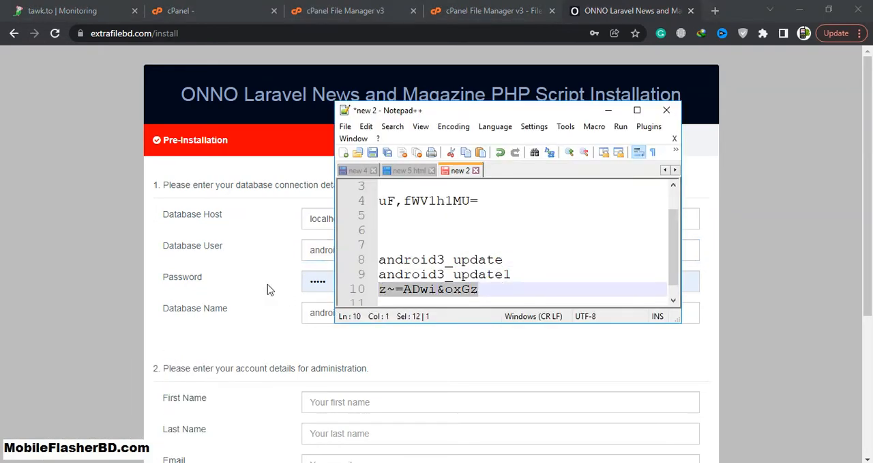
pyautogui.click(331, 281)
pyautogui.hotkey('ctrl', 'a')
pyautogui.hotkey('ctrl', 'v')
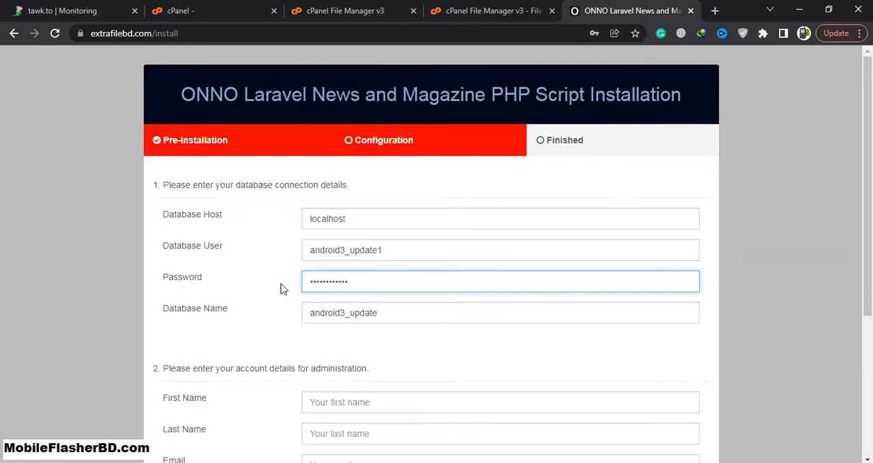
# Fill in the administrator's first name, last name and email from a saved entry, and enter the login password
pyautogui.scroll(-2, 743, 324)
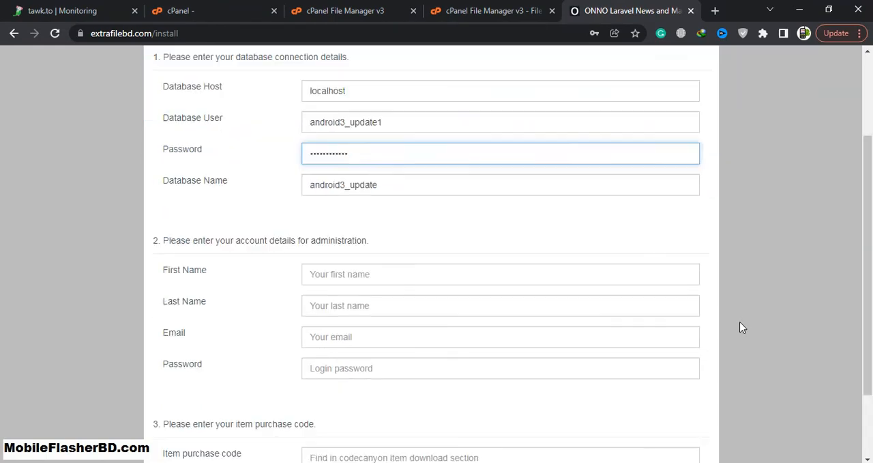
pyautogui.scroll(-1, 744, 327)
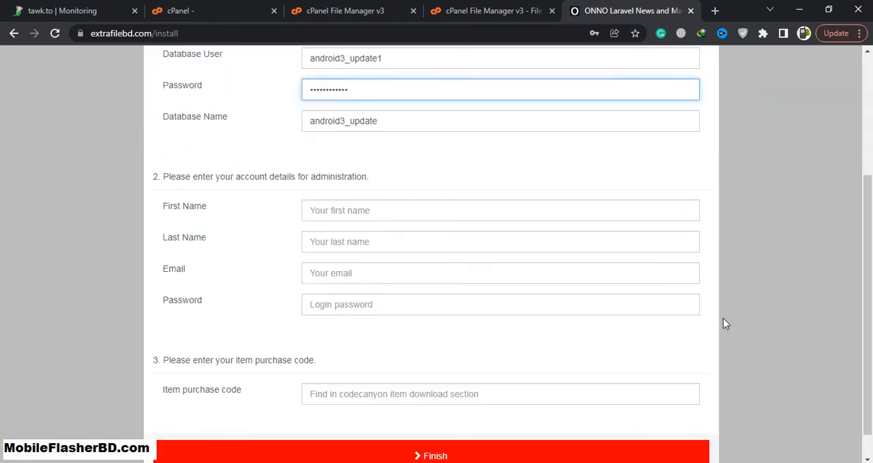
pyautogui.click(580, 214)
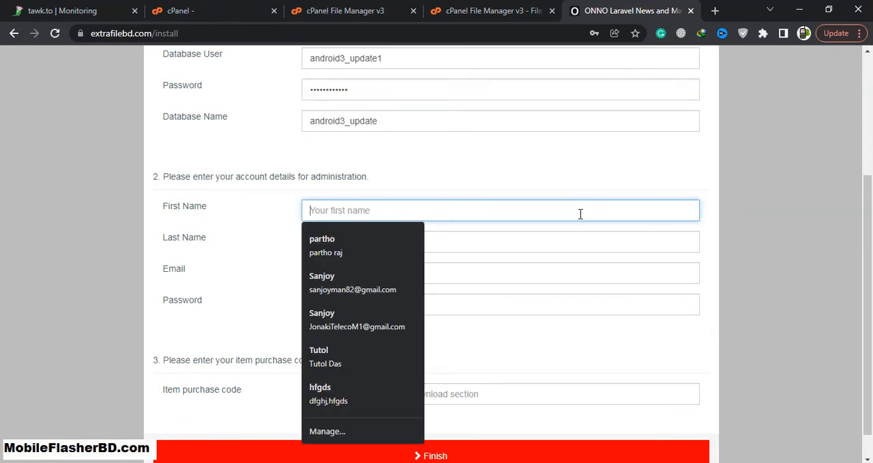
pyautogui.click(404, 245)
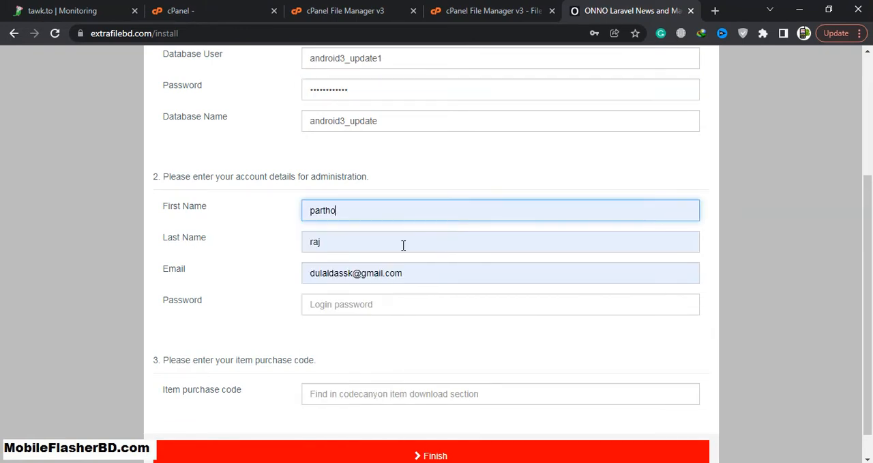
pyautogui.click(397, 304)
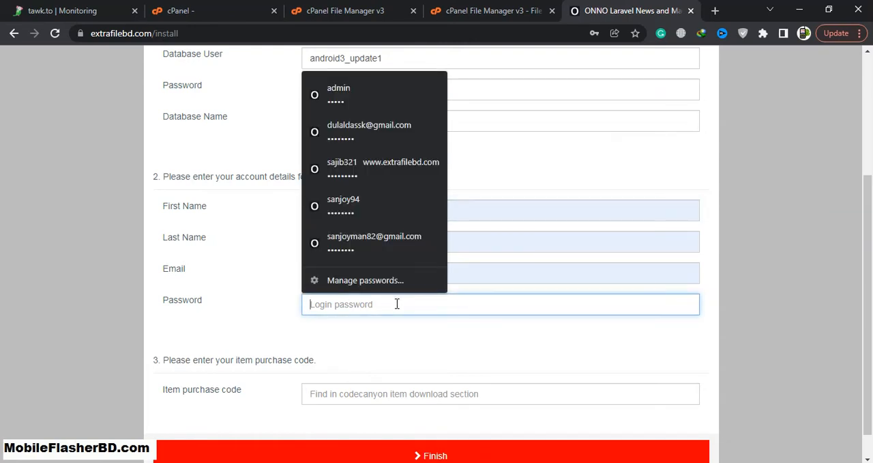
pyautogui.write('•')
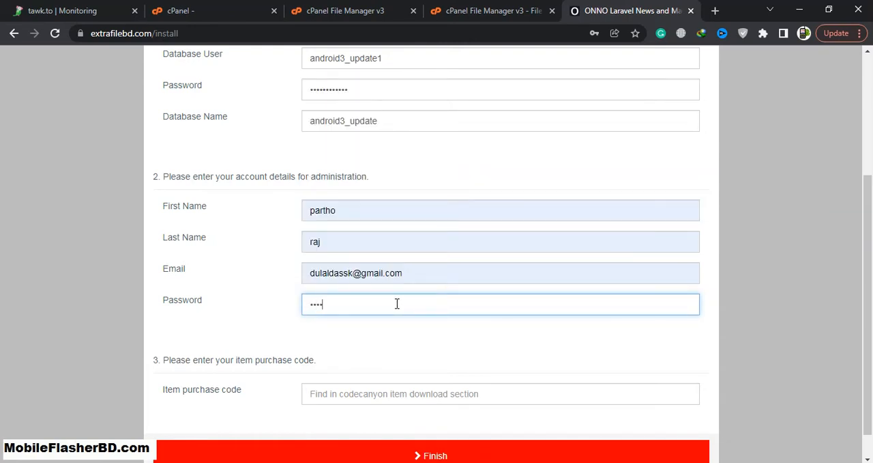
# Enter the item purchase code and submit the configuration to finish the installation
pyautogui.scroll(-1, 411, 308)
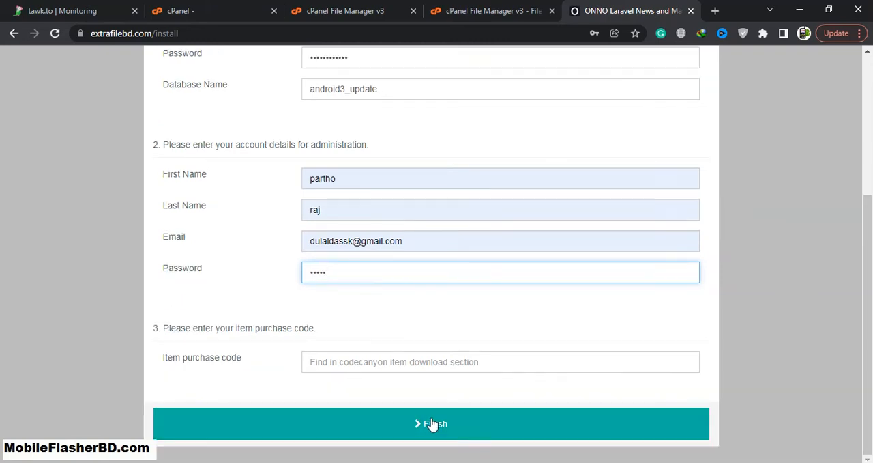
pyautogui.click(431, 358)
pyautogui.write('arereretretretret')
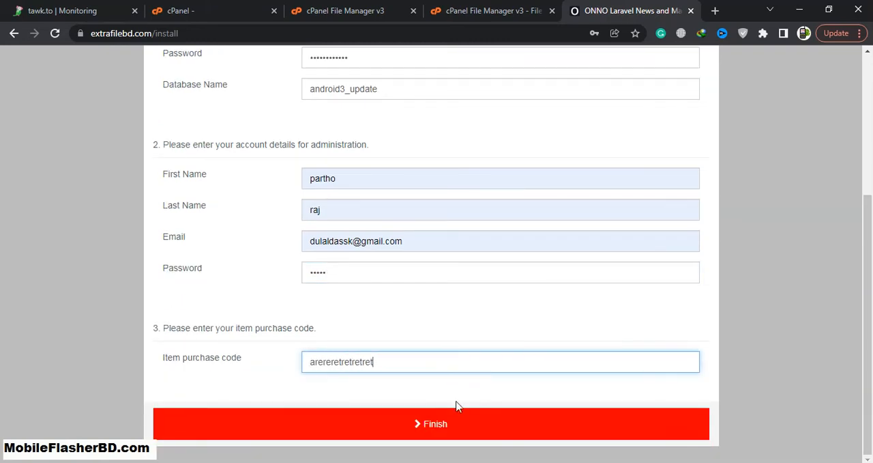
pyautogui.click(450, 421)
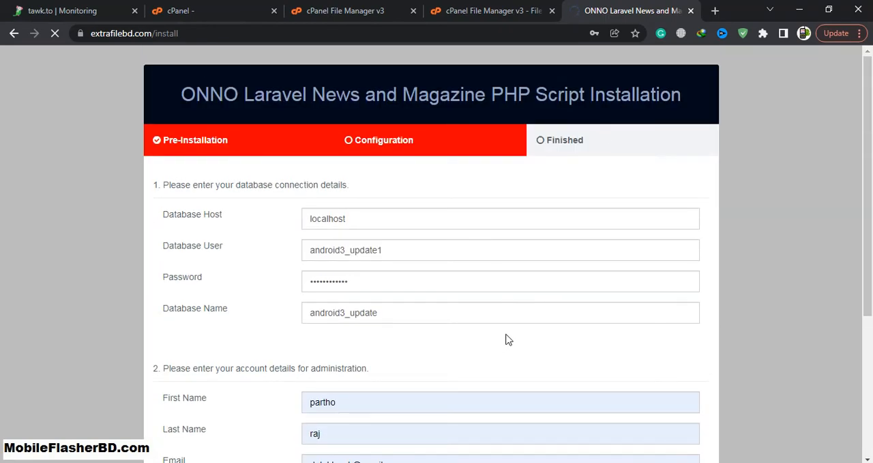
# Examine the installed ONNO News homepage, including its posts, social links and newsletter, and try the dark mode switch
pyautogui.scroll(-3, 518, 335)
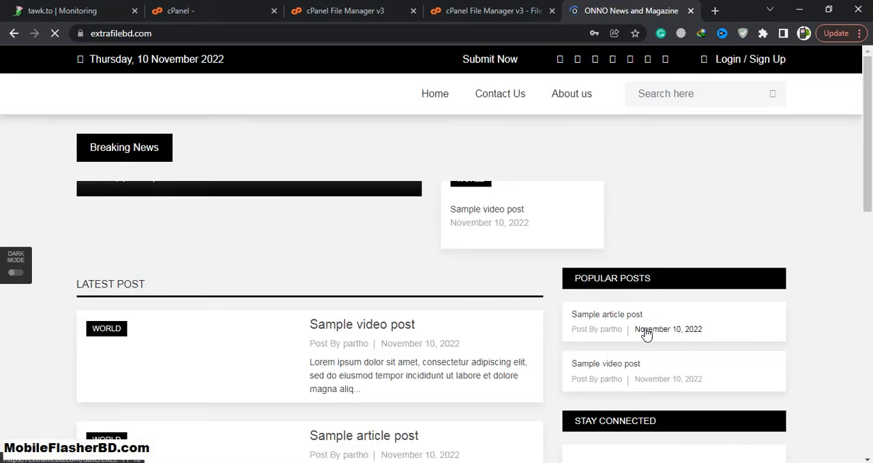
pyautogui.scroll(-10, 750, 276)
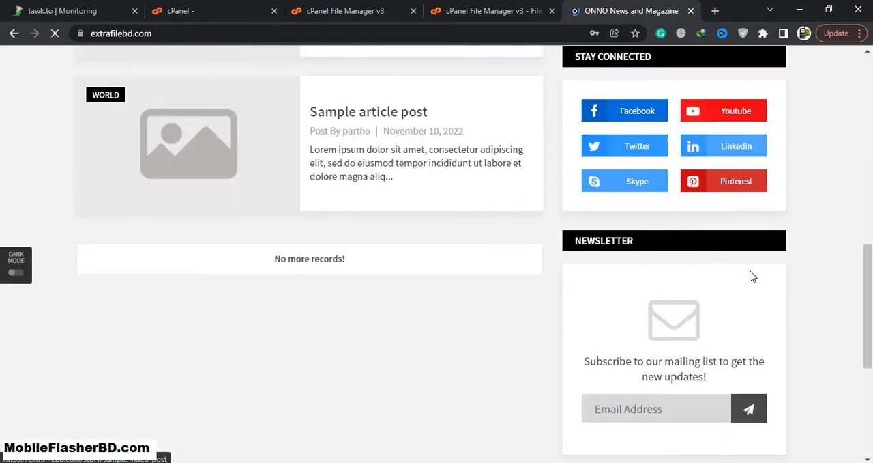
pyautogui.scroll(2, 751, 276)
pyautogui.scroll(3, 751, 276)
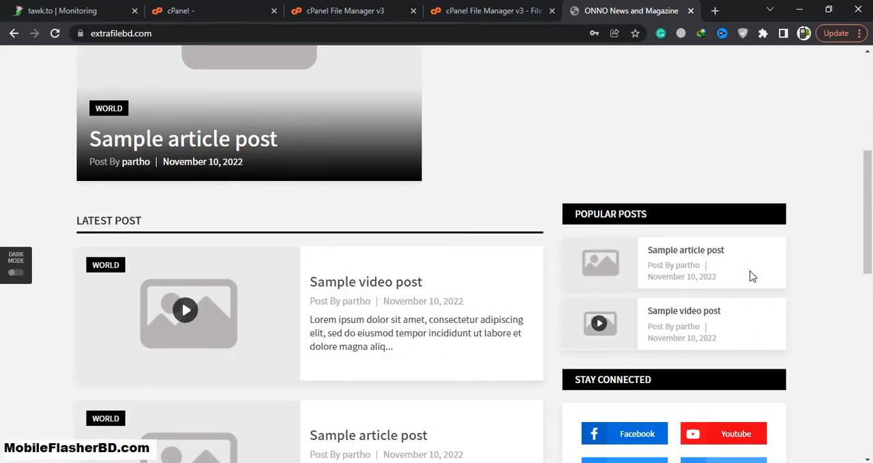
pyautogui.scroll(6, 750, 276)
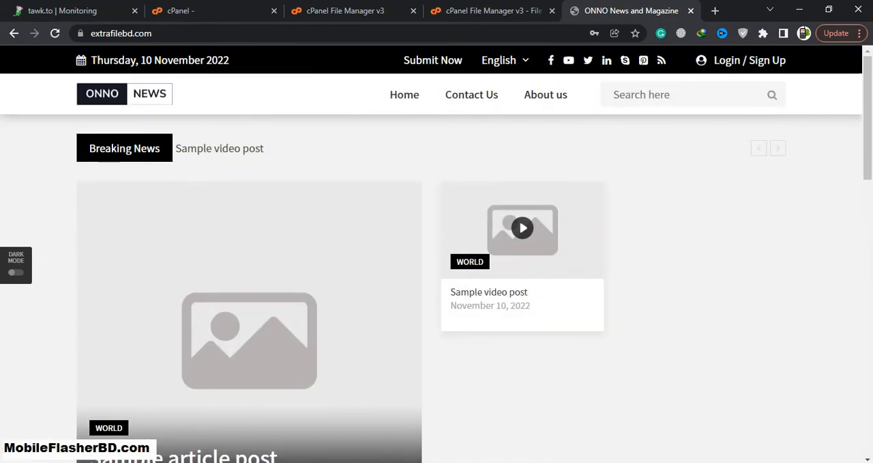
pyautogui.click(15, 272)
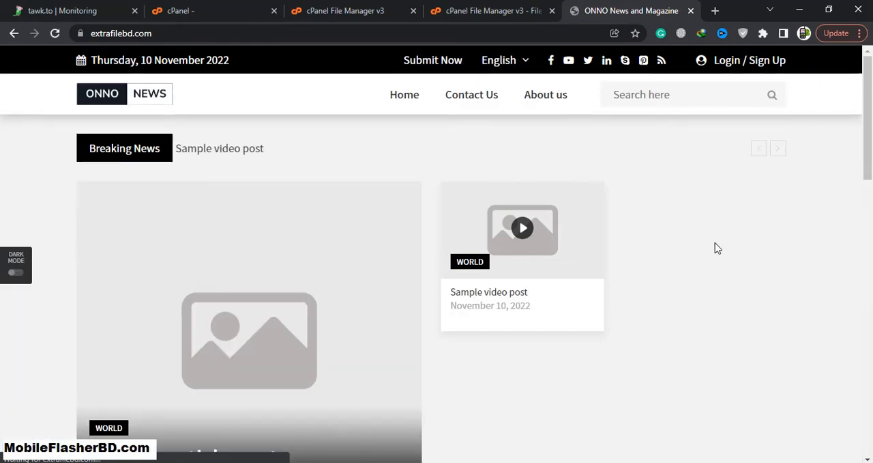
# Try to open the site's admin area at extrafilebd.com/admin
pyautogui.click(225, 33)
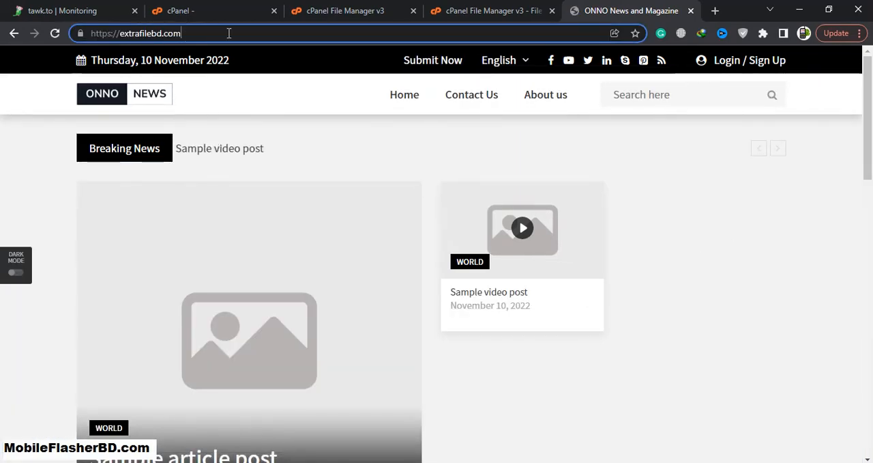
pyautogui.write('/ad')
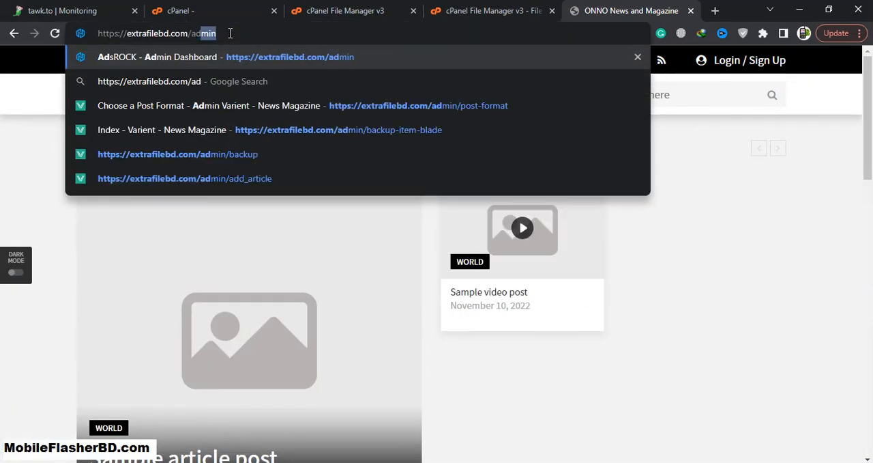
pyautogui.press('Return')
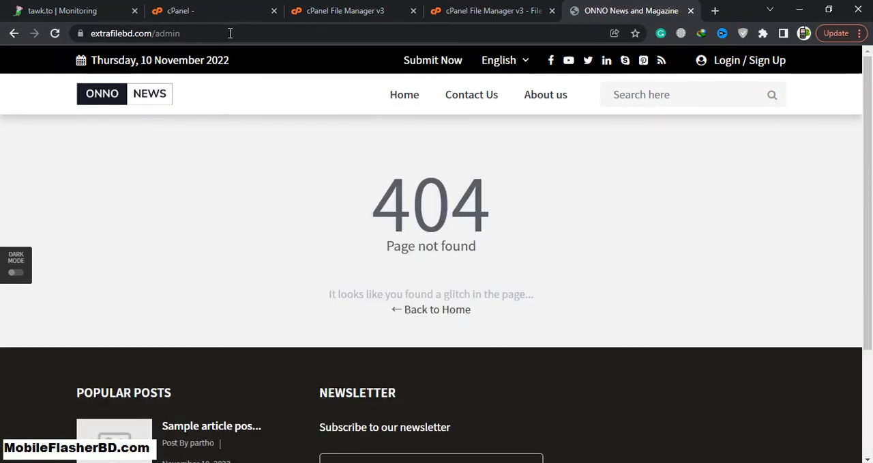
pyautogui.click(230, 32)
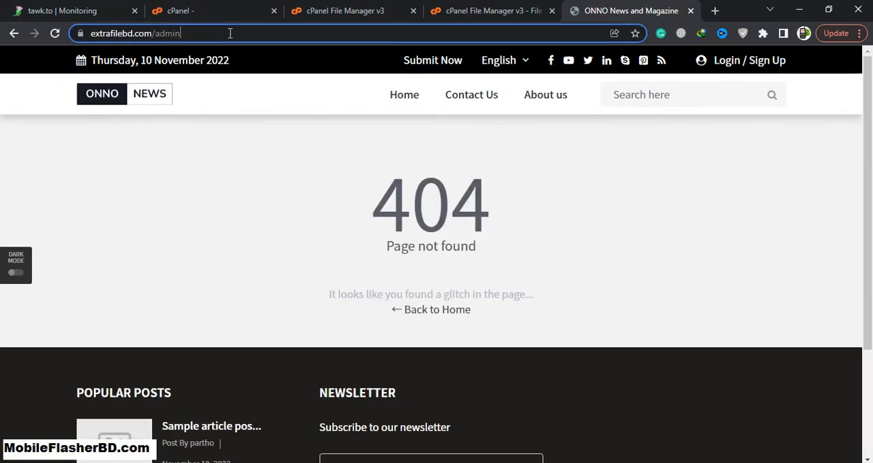
pyautogui.click(273, 31)
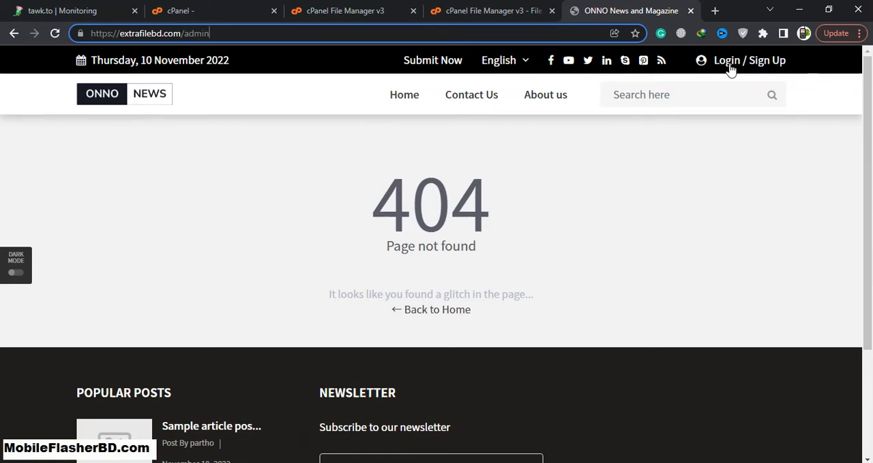
# Open the site's login page and sign in with the administrator's email and password
pyautogui.press('Return')
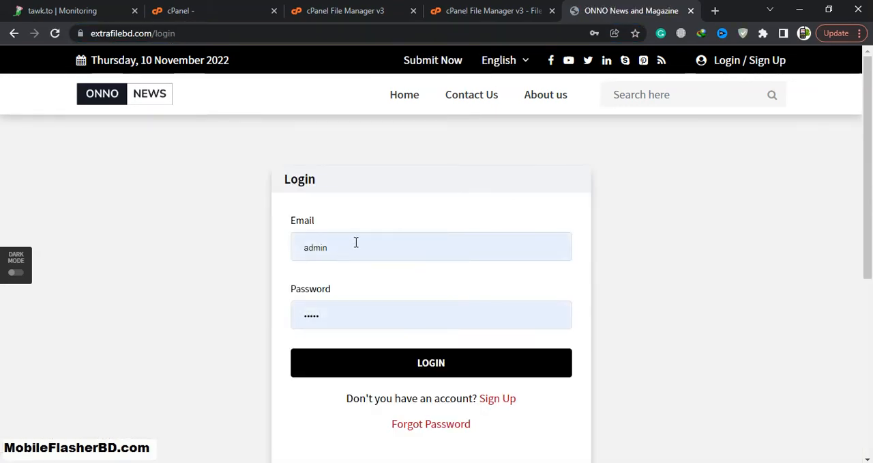
pyautogui.click(434, 236)
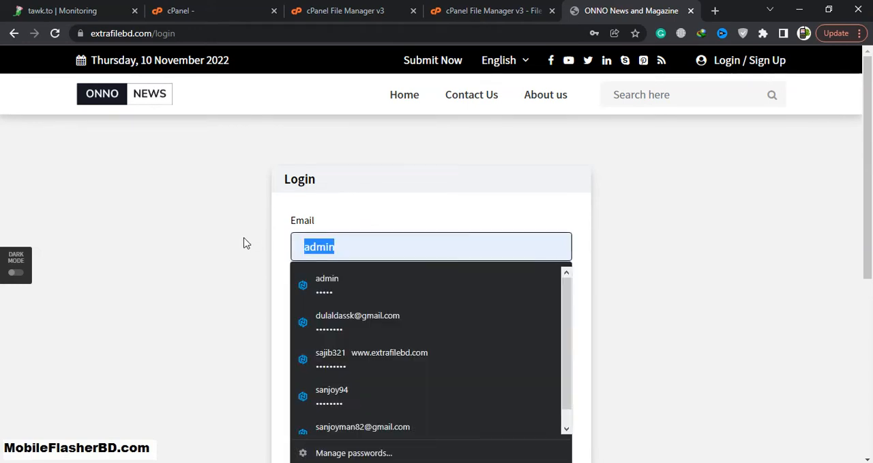
pyautogui.press('BackSpace')
pyautogui.write('d')
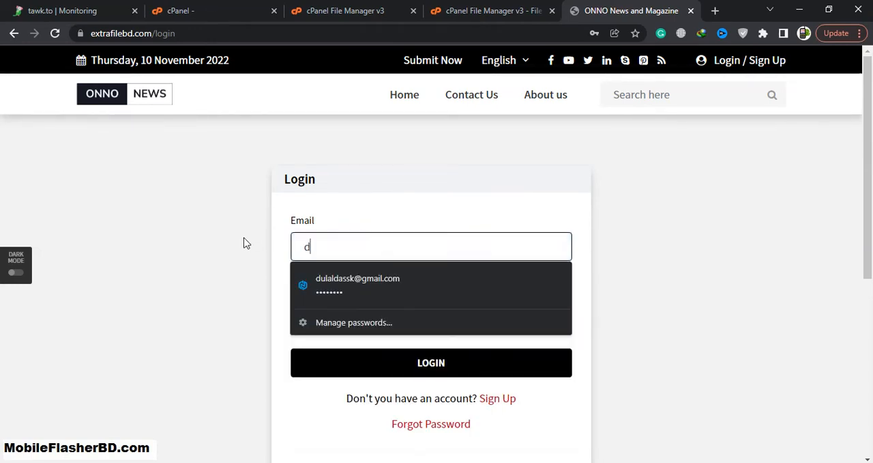
pyautogui.click(380, 289)
pyautogui.moveTo(372, 322); pyautogui.dragTo(262, 326)
pyautogui.write('•••')
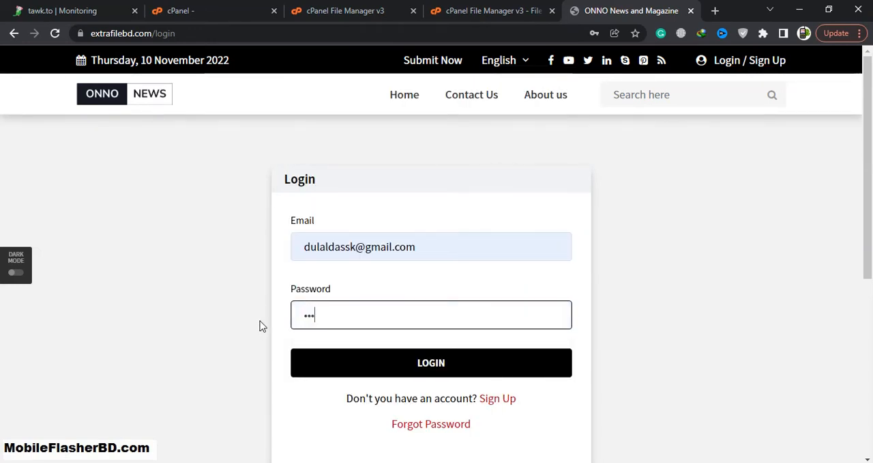
pyautogui.write('••')
pyautogui.click(444, 371)
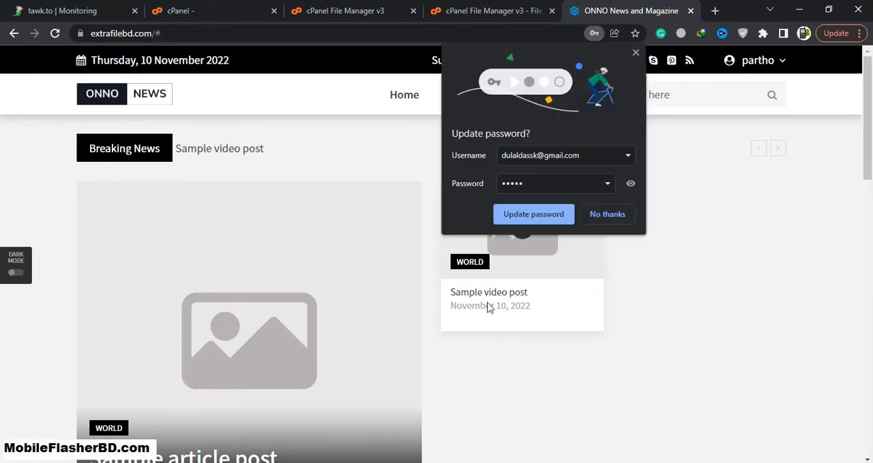
# Decline the browser's offer to update the saved password and open the administrator's dashboard
pyautogui.click(601, 215)
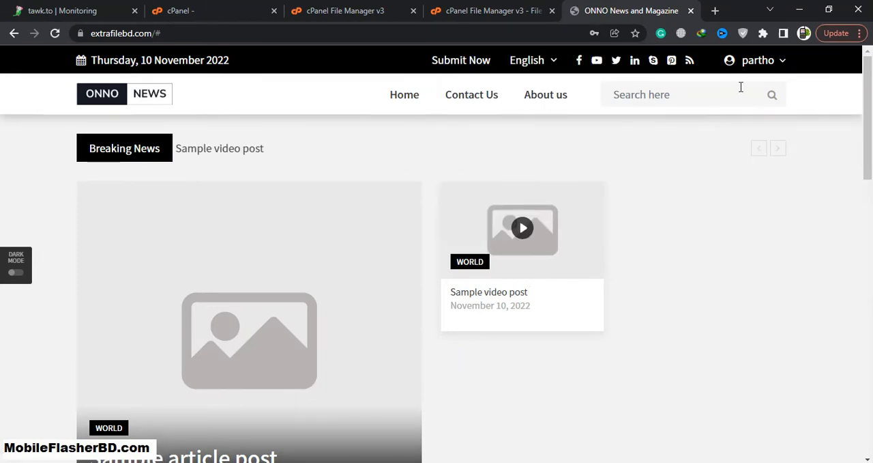
pyautogui.click(760, 65)
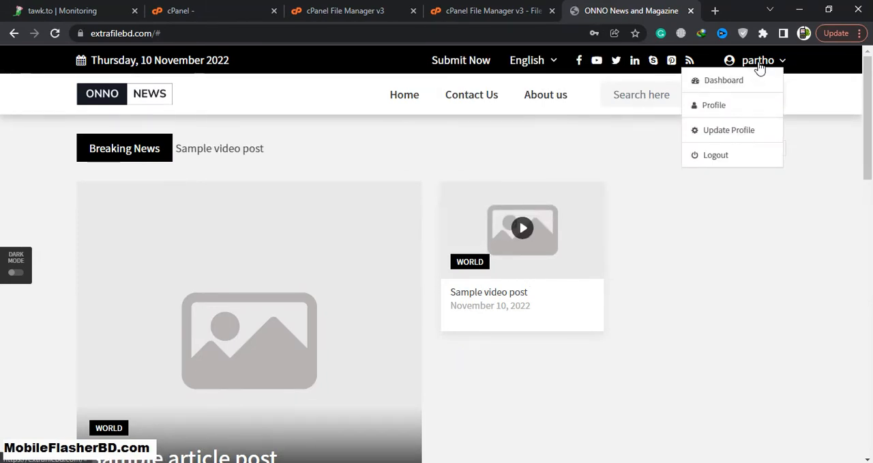
pyautogui.click(733, 83)
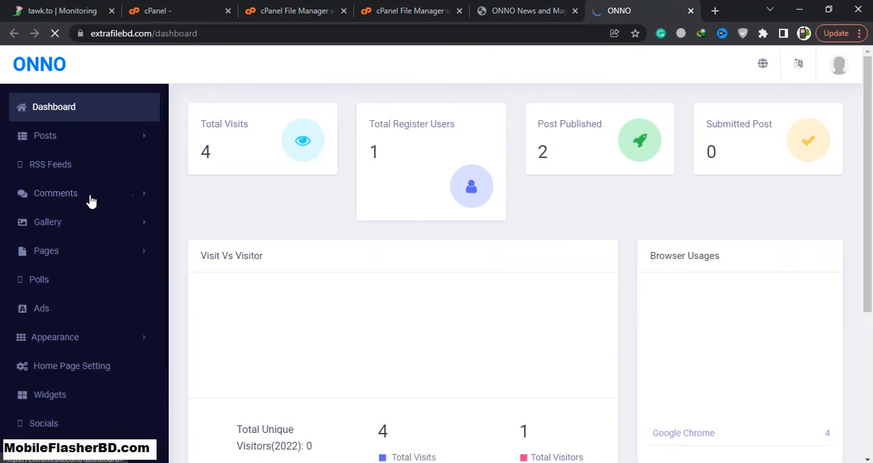
# Look through the dashboard's navigation entries and expand the Mobile App group to view its settings pages
pyautogui.scroll(-2, 95, 203)
pyautogui.scroll(-3, 113, 212)
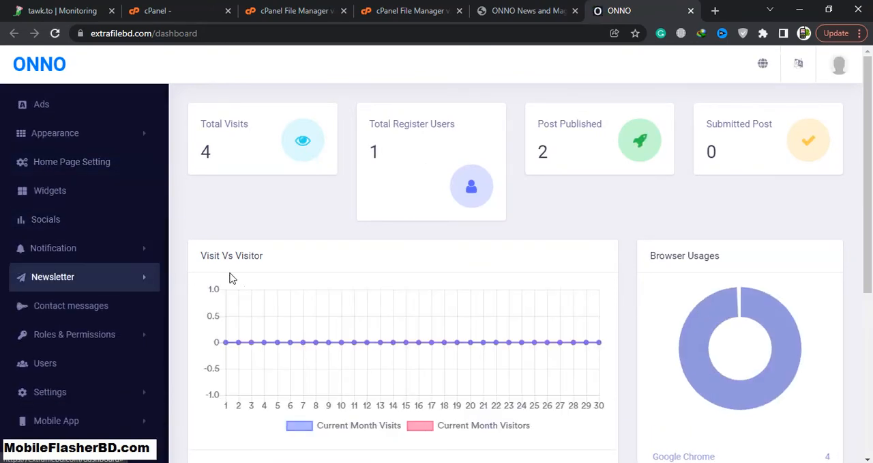
pyautogui.click(111, 425)
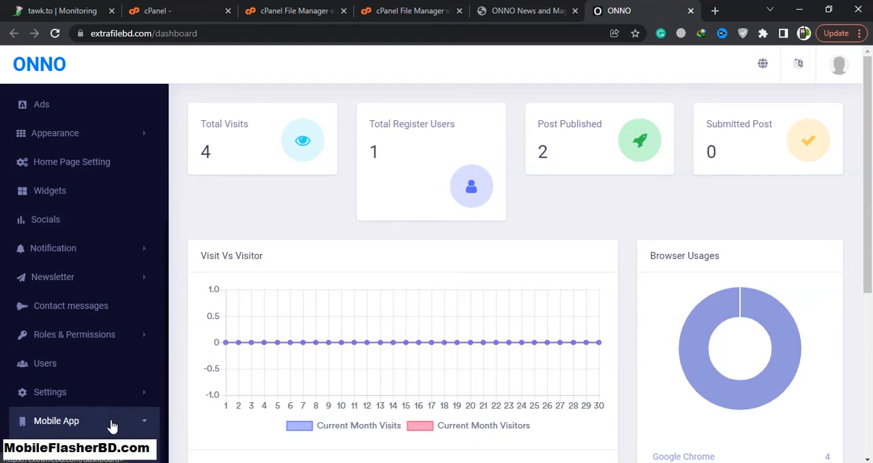
pyautogui.scroll(-3, 136, 390)
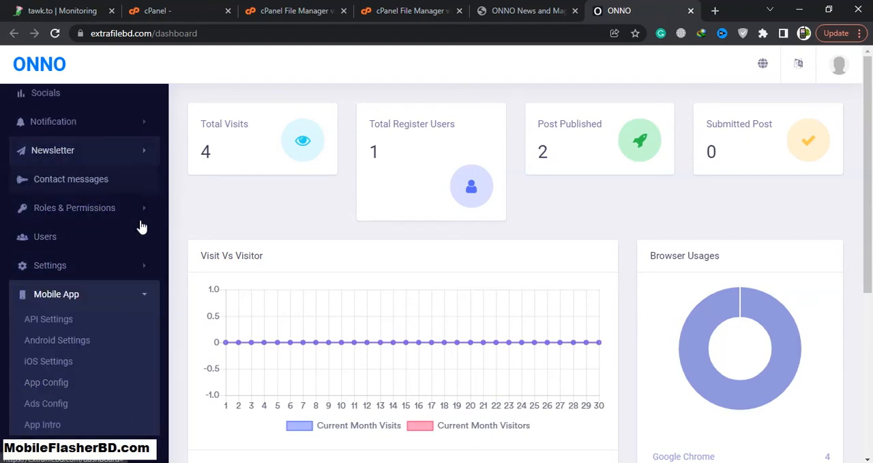
# Return to the cPanel File Manager and upload UPDATE.zip from the computer into the extrafilebd.com folder
pyautogui.click(394, 10)
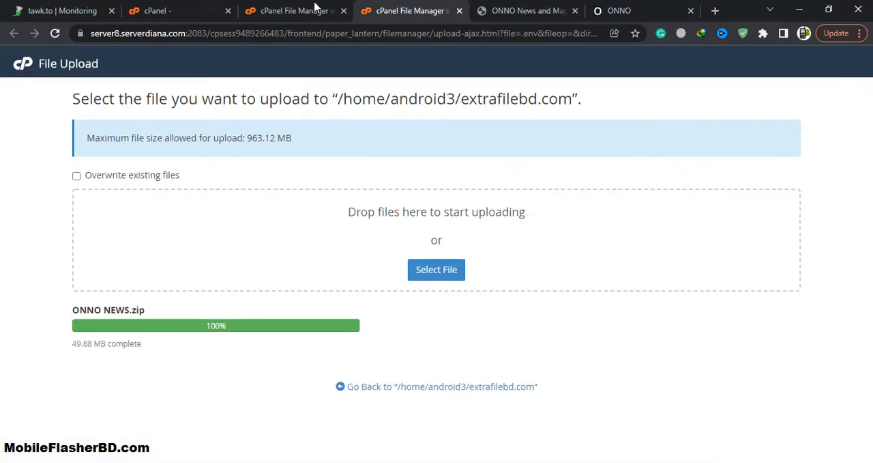
pyautogui.click(313, 9)
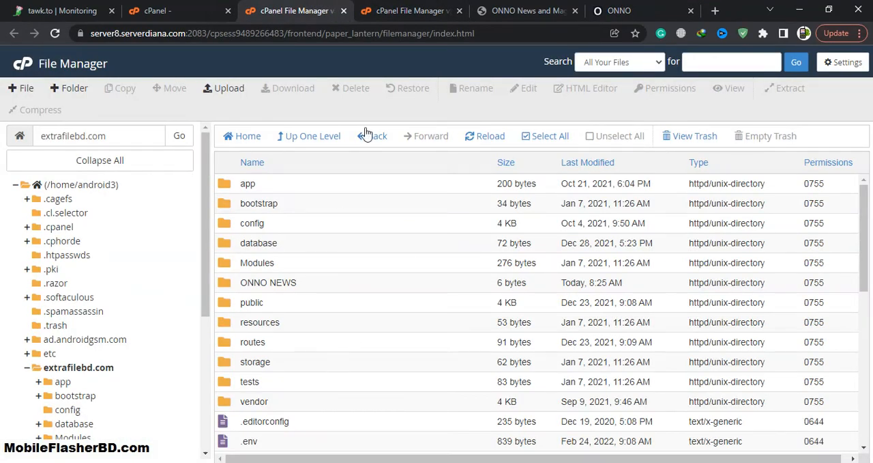
pyautogui.click(224, 88)
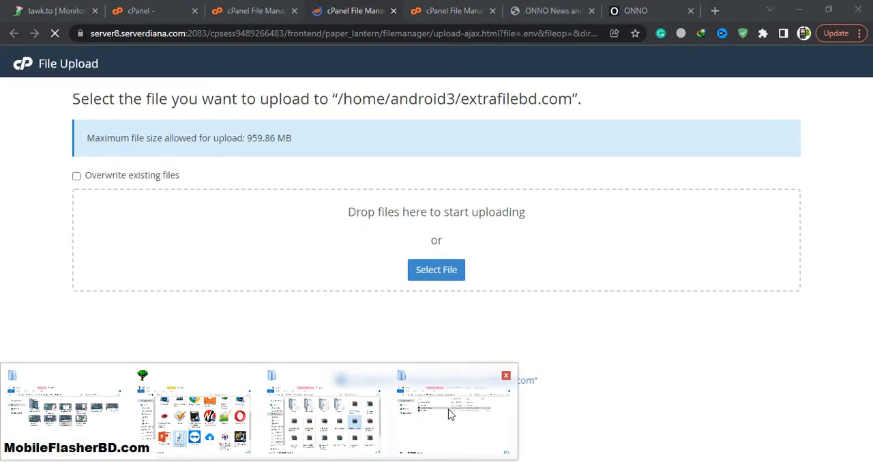
pyautogui.click(450, 413)
pyautogui.moveTo(536, 225); pyautogui.dragTo(345, 241)
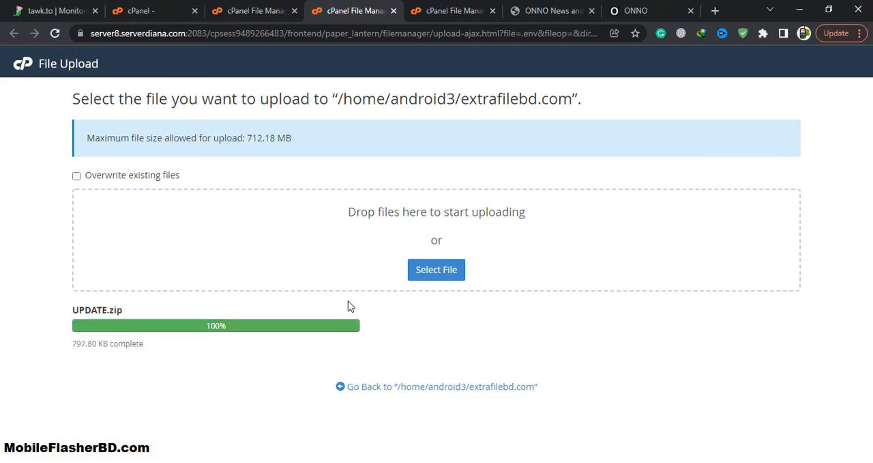
# Close the two finished cPanel file upload pages for UPDATE.zip and ONNO NEWS.zip
pyautogui.click(430, 8)
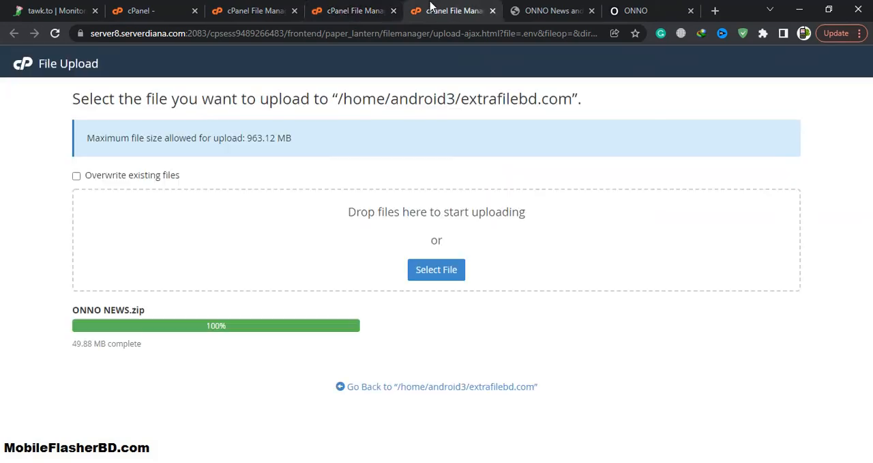
pyautogui.click(368, 7)
pyautogui.click(393, 10)
pyautogui.click(394, 10)
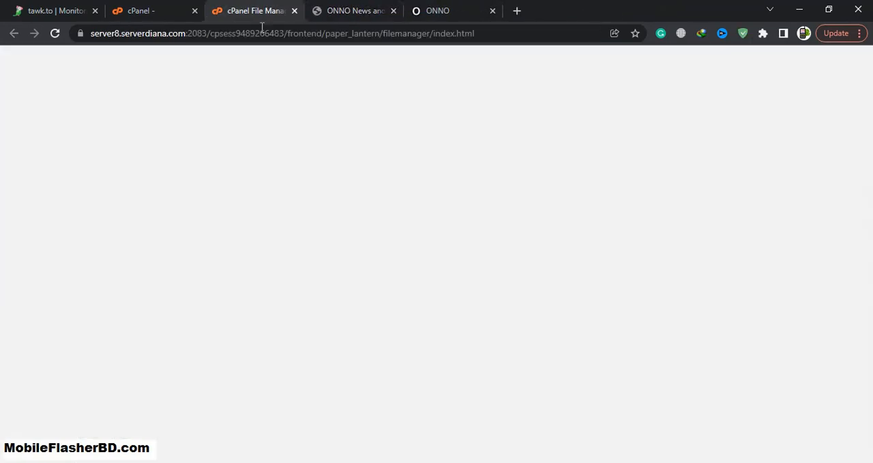
# Refresh the extrafilebd.com folder, extract UPDATE.zip into it and close the extraction results
pyautogui.click(92, 368)
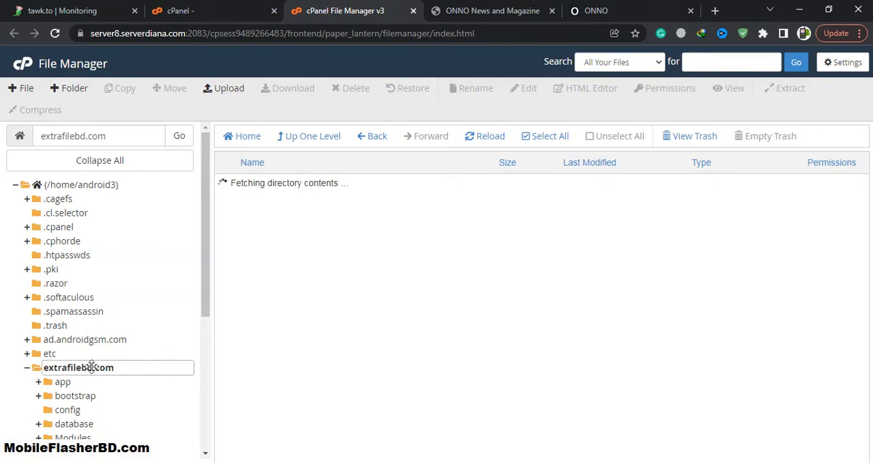
pyautogui.scroll(-5, 355, 314)
pyautogui.scroll(-3, 393, 335)
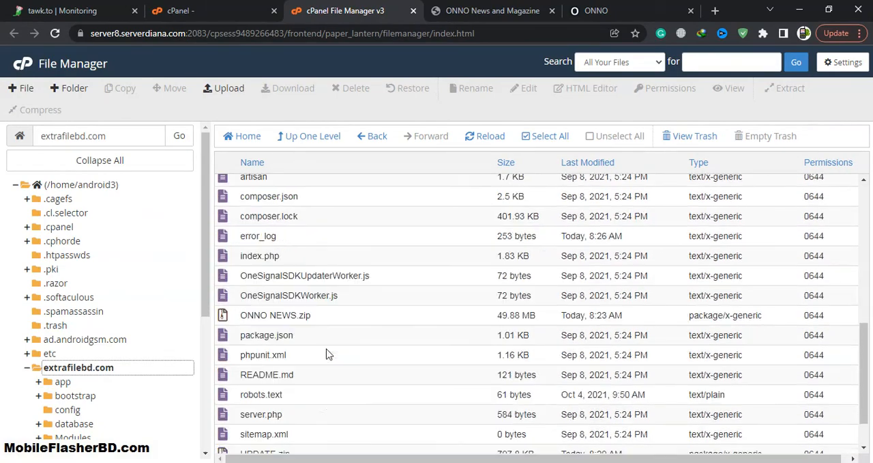
pyautogui.click(301, 407)
pyautogui.rightClick(305, 410)
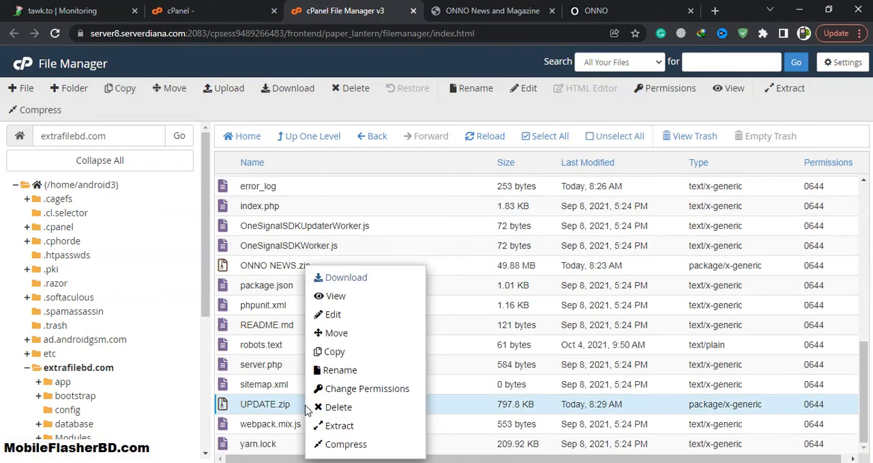
pyautogui.click(341, 424)
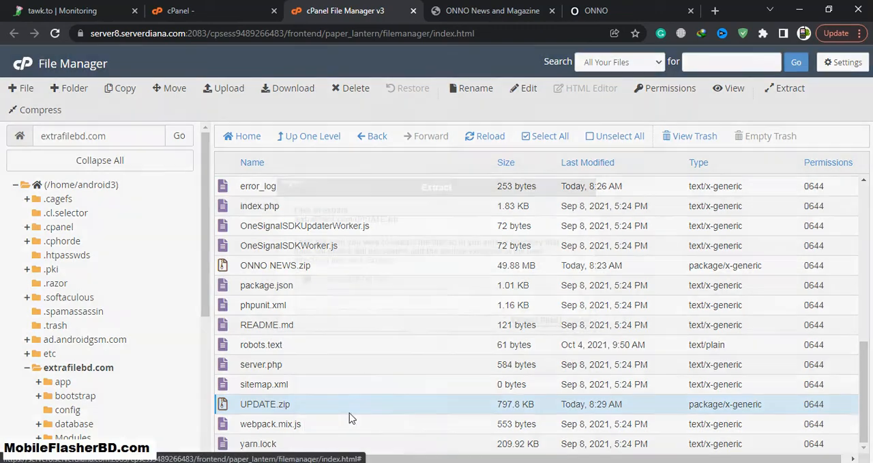
pyautogui.click(520, 325)
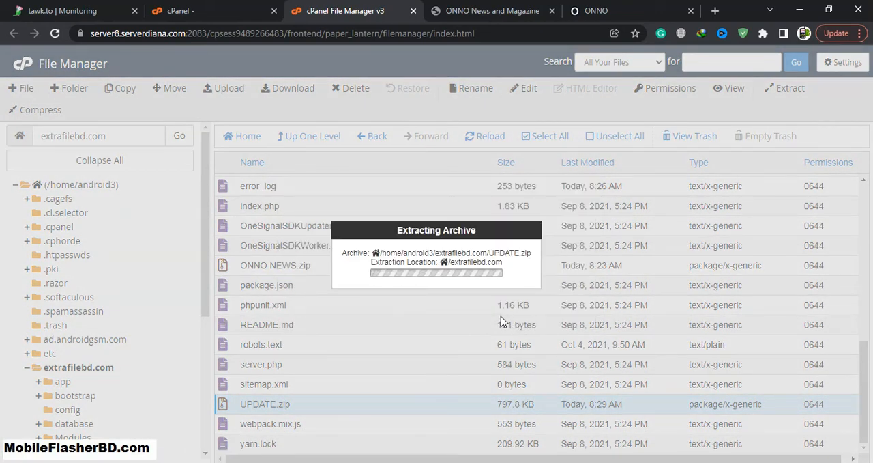
pyautogui.click(645, 386)
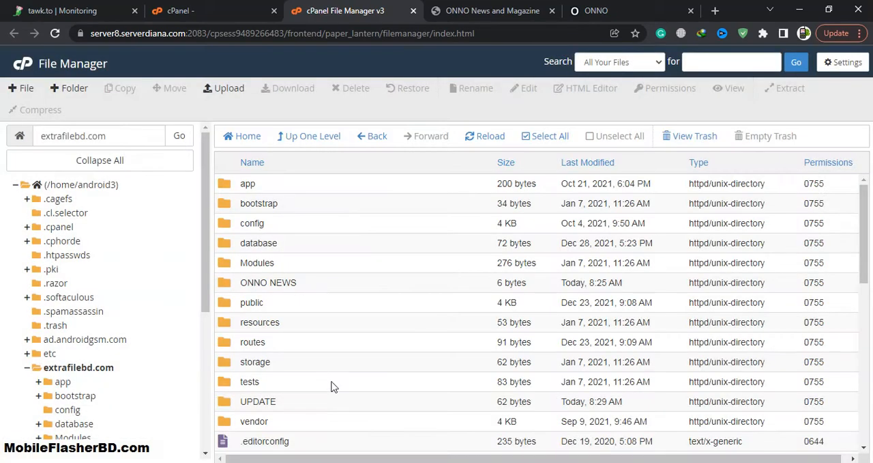
# Move all folders inside the extracted UPDATE folder up into /extrafilebd.com/
pyautogui.doubleClick(300, 403)
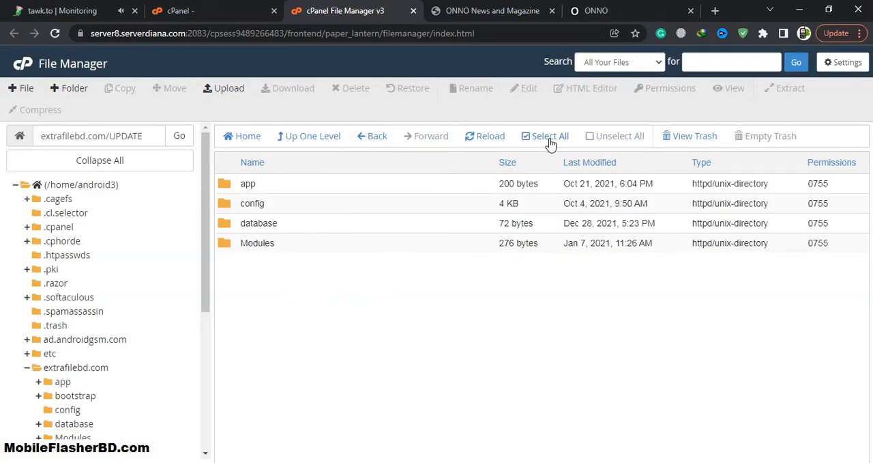
pyautogui.click(550, 137)
pyautogui.click(174, 88)
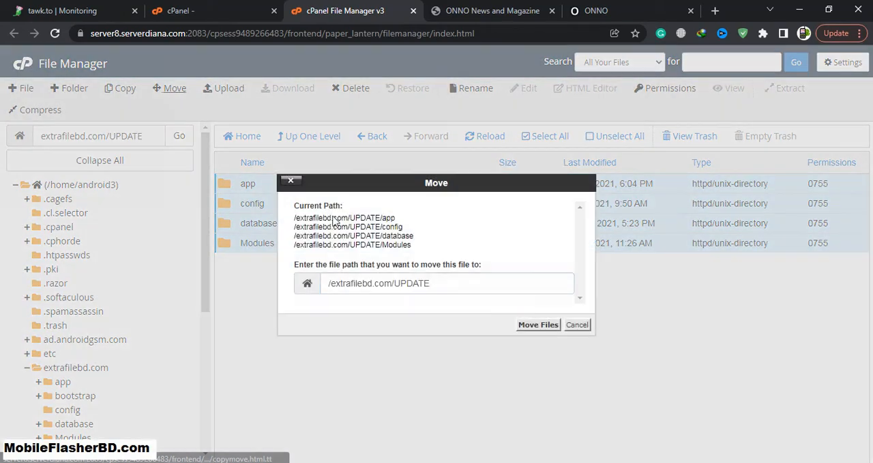
pyautogui.moveTo(395, 283); pyautogui.dragTo(453, 288)
pyautogui.press('BackSpace')
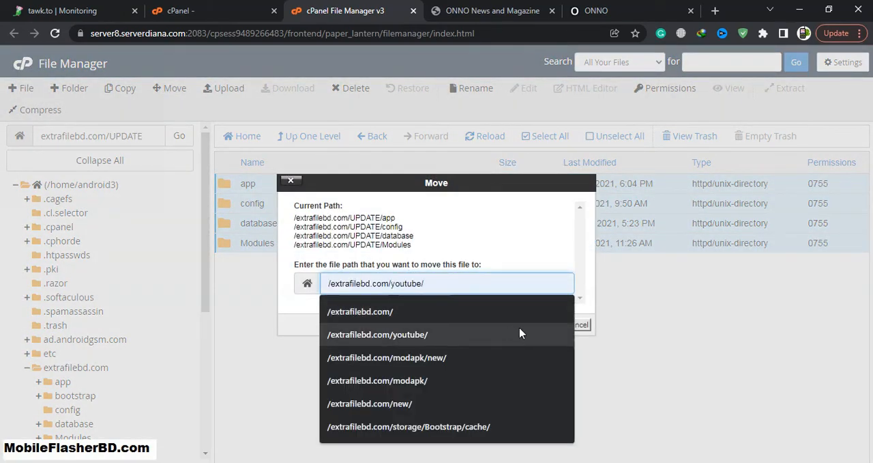
pyautogui.click(531, 325)
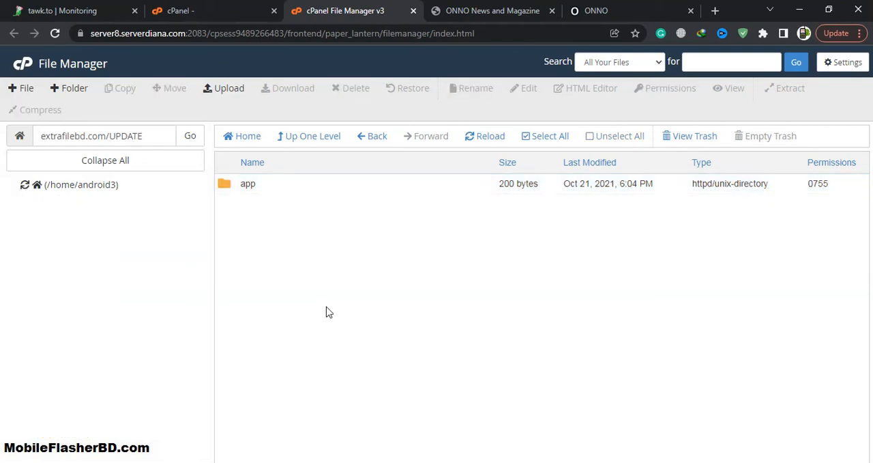
# Switch to the ONNO News and Magazine site, reload its homepage and look over the page
pyautogui.click(481, 8)
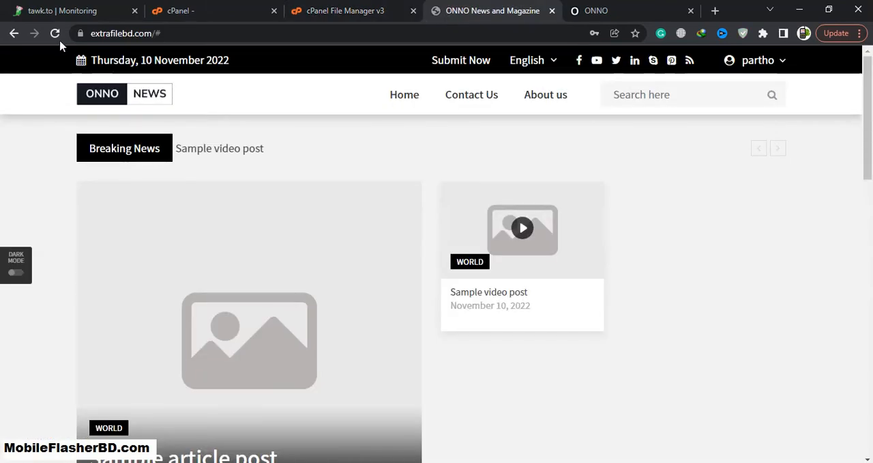
pyautogui.click(55, 33)
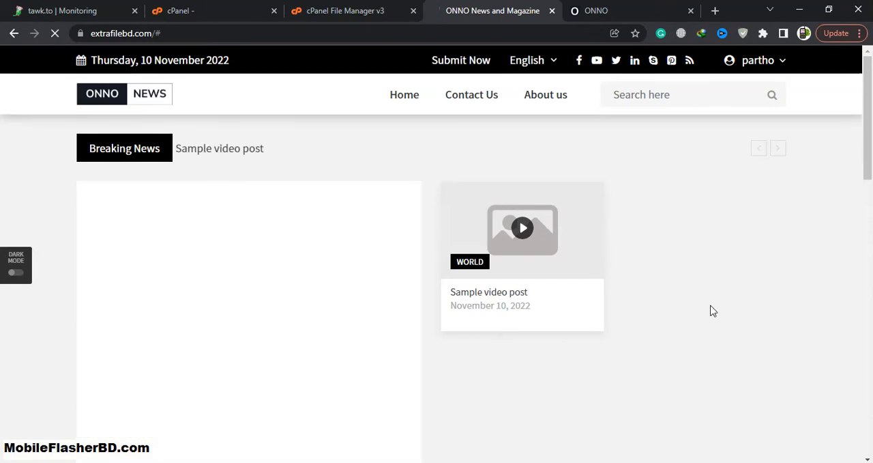
pyautogui.scroll(-3, 658, 163)
# Refresh the ONNO admin dashboard, review its statistics, and briefly open and close the website link from its header
pyautogui.click(597, 8)
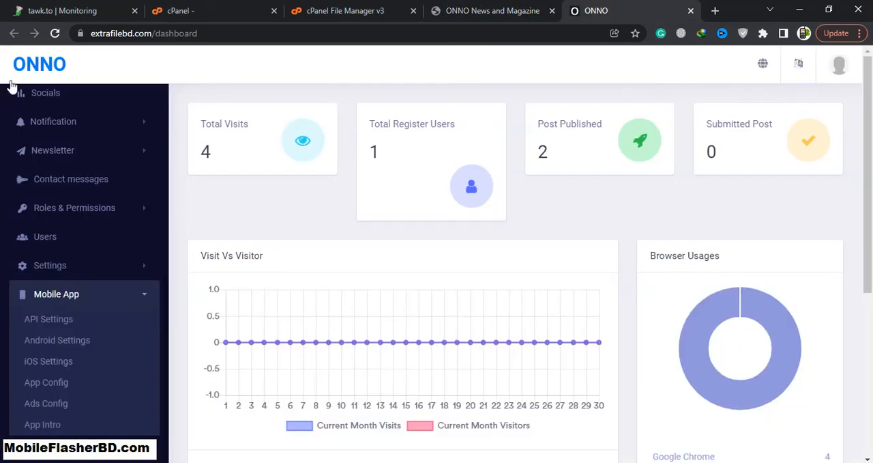
pyautogui.click(84, 302)
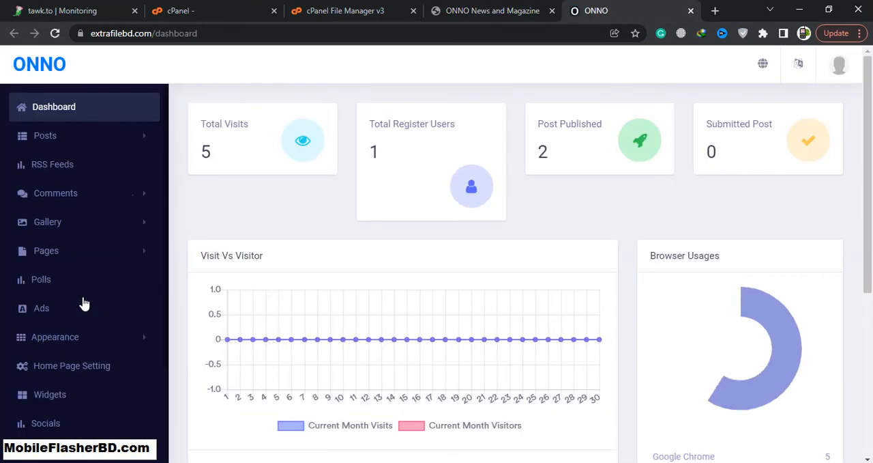
pyautogui.scroll(-4, 685, 275)
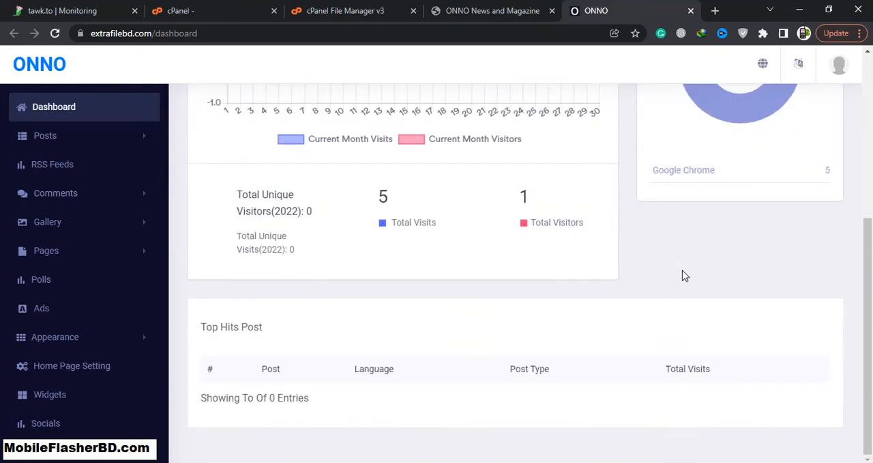
pyautogui.scroll(4, 724, 195)
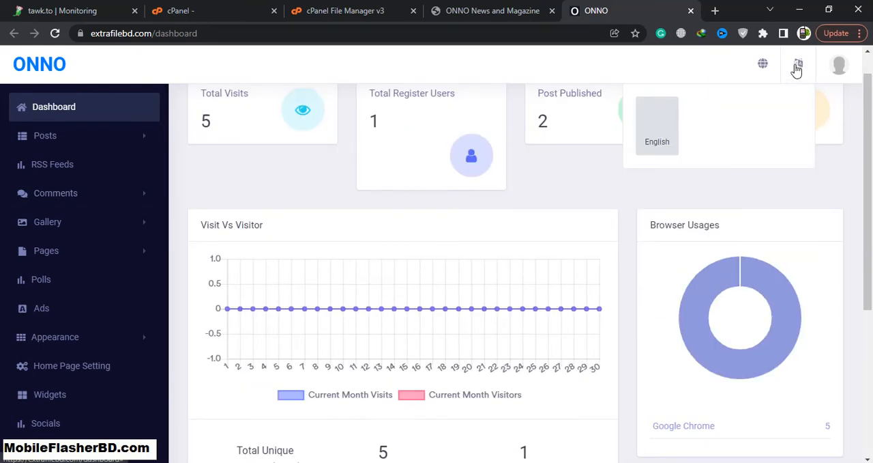
pyautogui.click(762, 71)
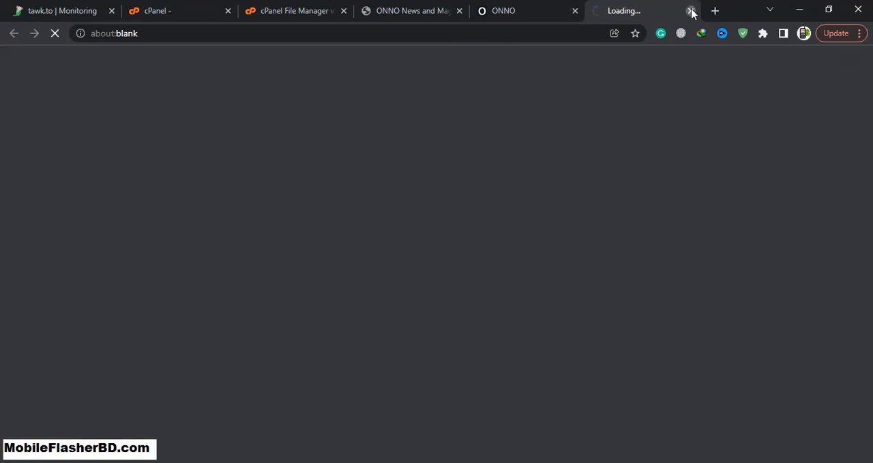
pyautogui.click(692, 11)
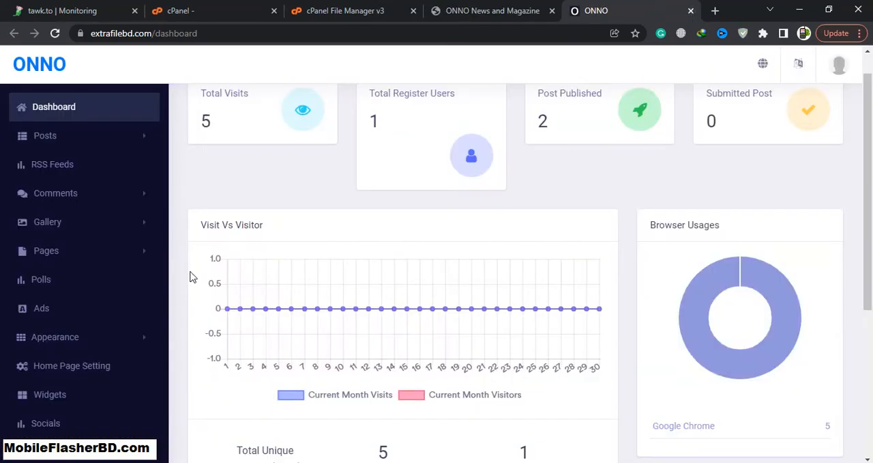
# Expand the Posts group in the admin dashboard, look through its entries and open the Create Article page
pyautogui.click(76, 144)
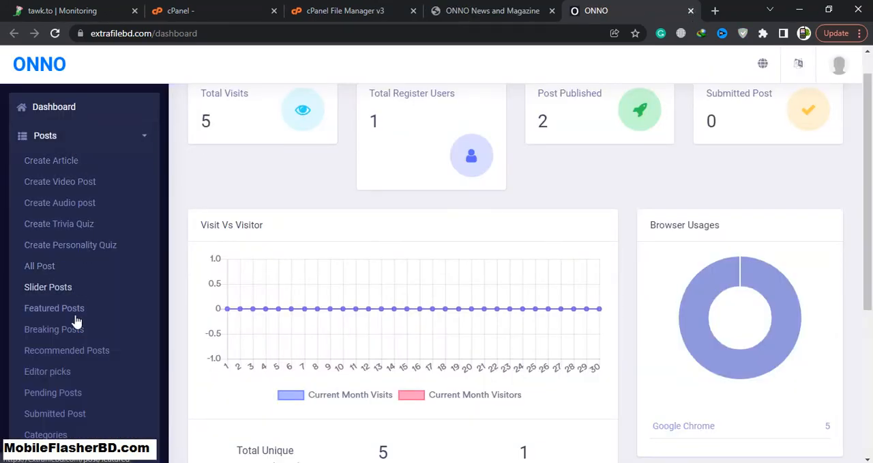
pyautogui.scroll(-5, 68, 418)
pyautogui.scroll(5, 78, 403)
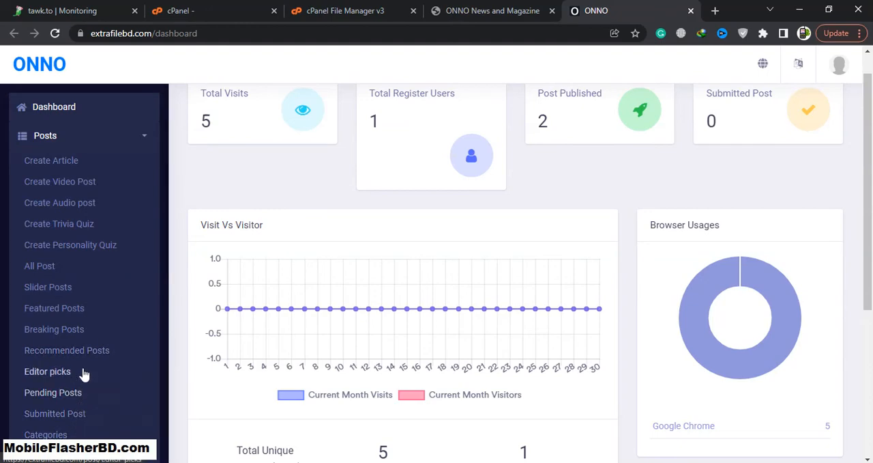
pyautogui.click(68, 166)
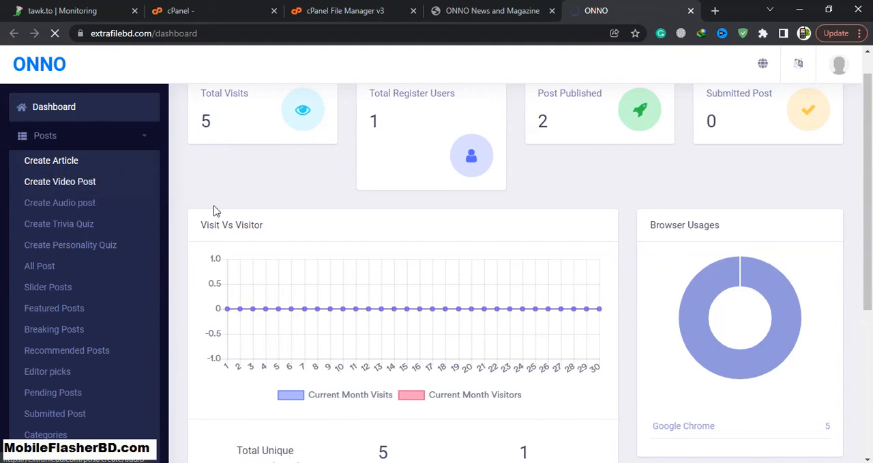
pyautogui.scroll(-2, 398, 252)
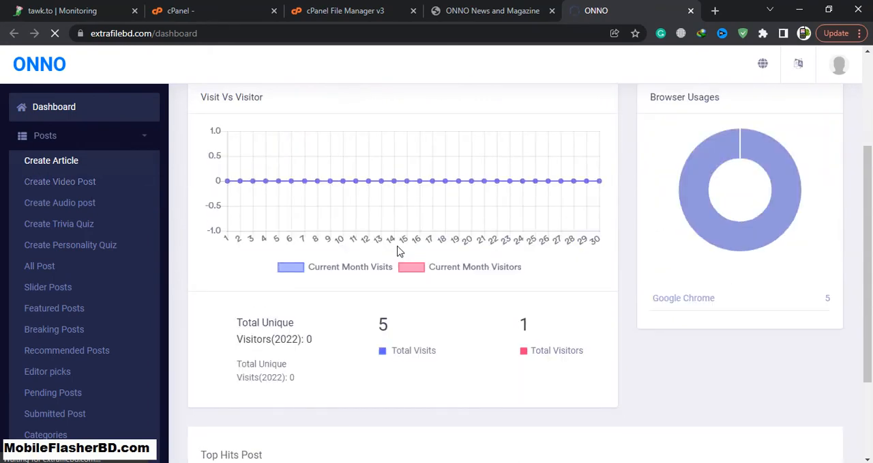
pyautogui.scroll(-2, 400, 252)
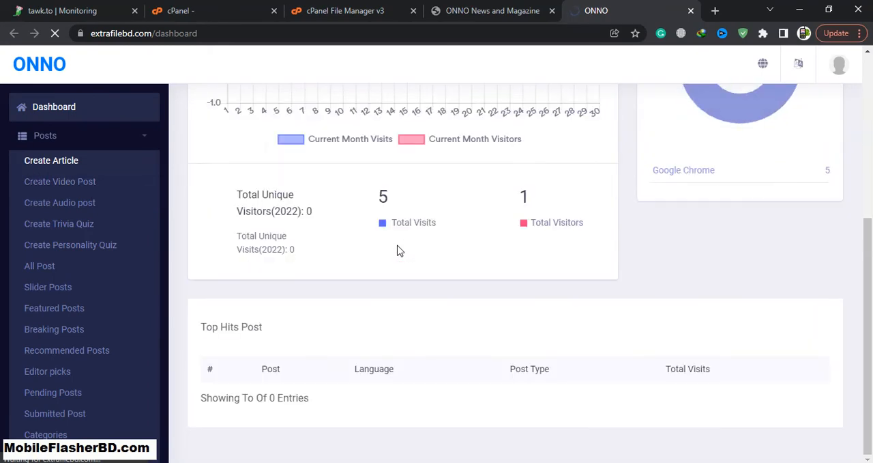
pyautogui.scroll(4, 399, 251)
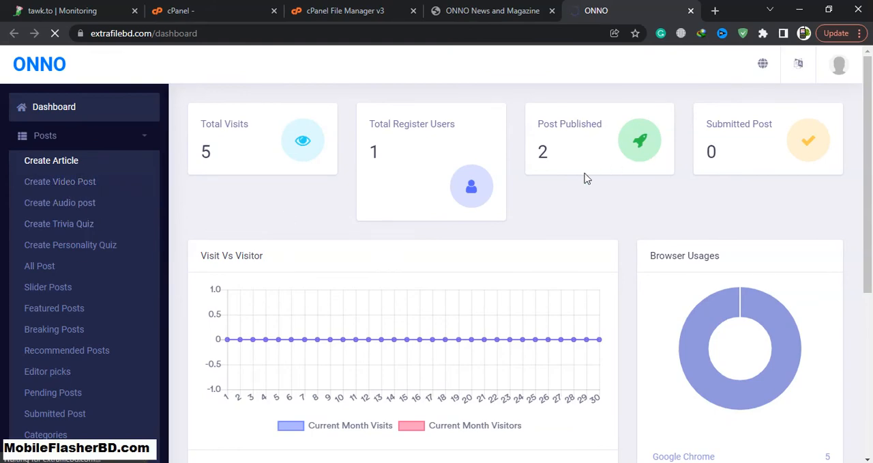
# Look through the news homepage from the latest posts to the footer and open the Sample video post
pyautogui.click(507, 7)
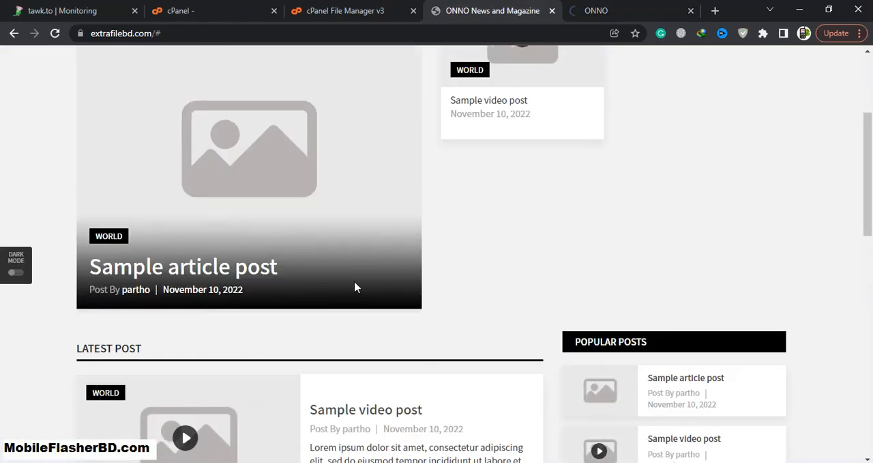
pyautogui.scroll(-2, 355, 287)
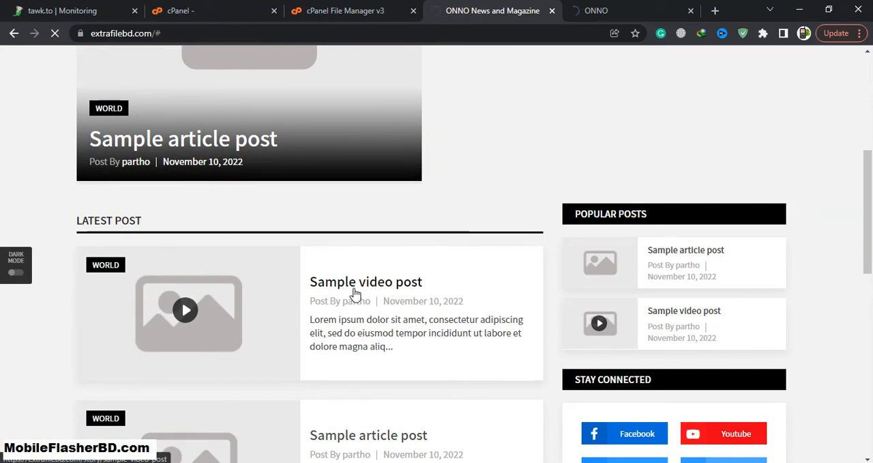
pyautogui.scroll(-3, 579, 304)
pyautogui.scroll(-5, 579, 305)
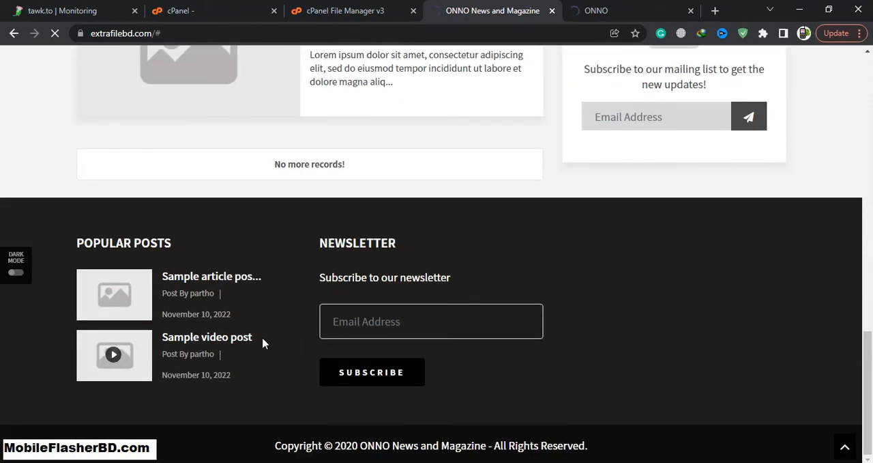
pyautogui.scroll(10, 263, 341)
pyautogui.scroll(-3, 265, 345)
pyautogui.scroll(-4, 266, 343)
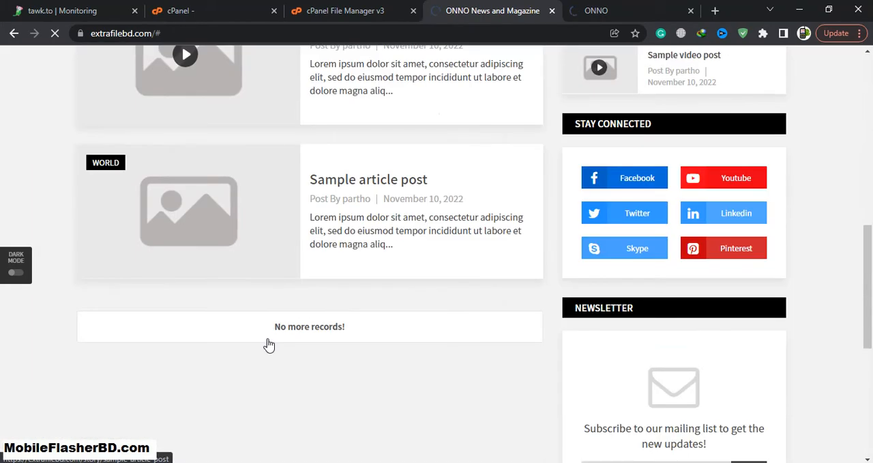
pyautogui.scroll(4, 267, 343)
# Check the contents of the UPDATE folder in the cPanel File Manager and return to the ONNO dashboard
pyautogui.click(591, 9)
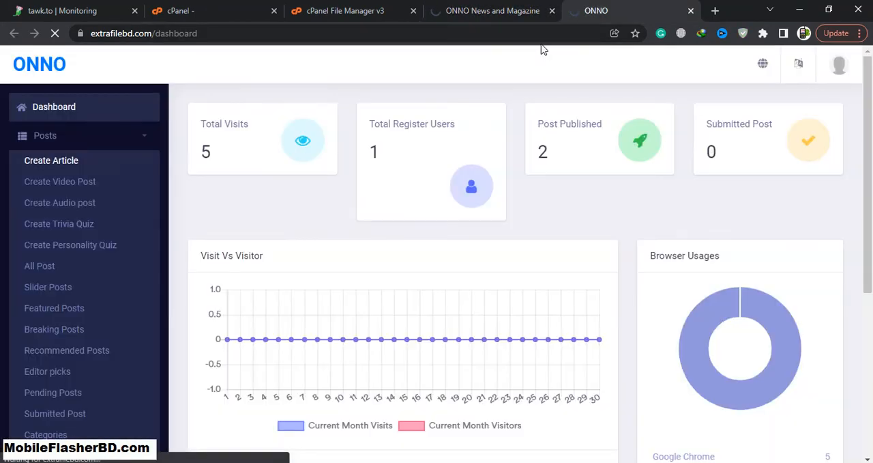
pyautogui.click(470, 8)
pyautogui.click(369, 9)
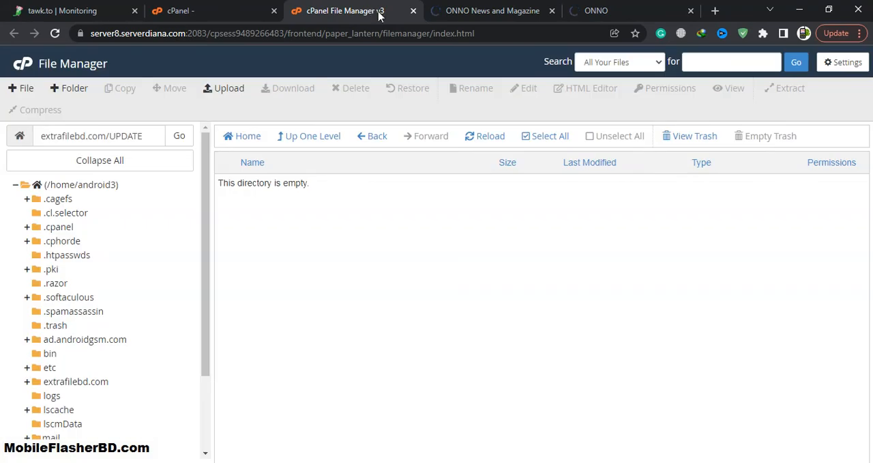
pyautogui.click(463, 10)
pyautogui.click(595, 9)
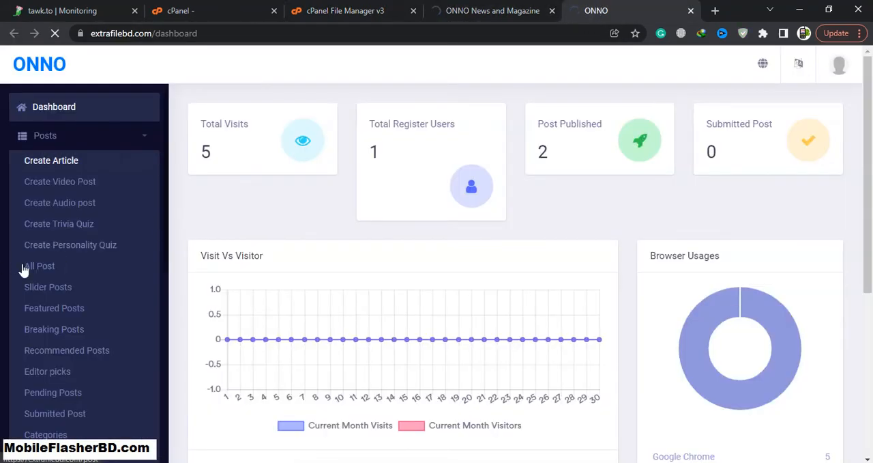
# Expand the Comments and Gallery groups in the dashboard navigation to view their entries
pyautogui.scroll(-5, 66, 302)
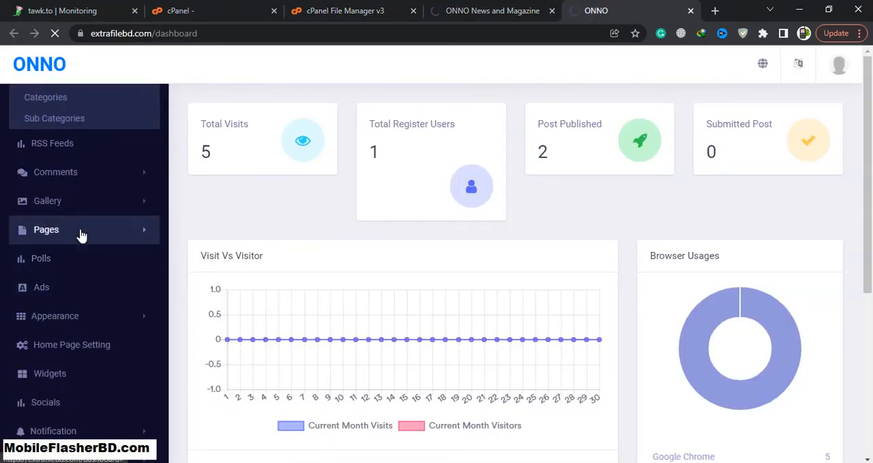
pyautogui.click(125, 172)
pyautogui.click(121, 242)
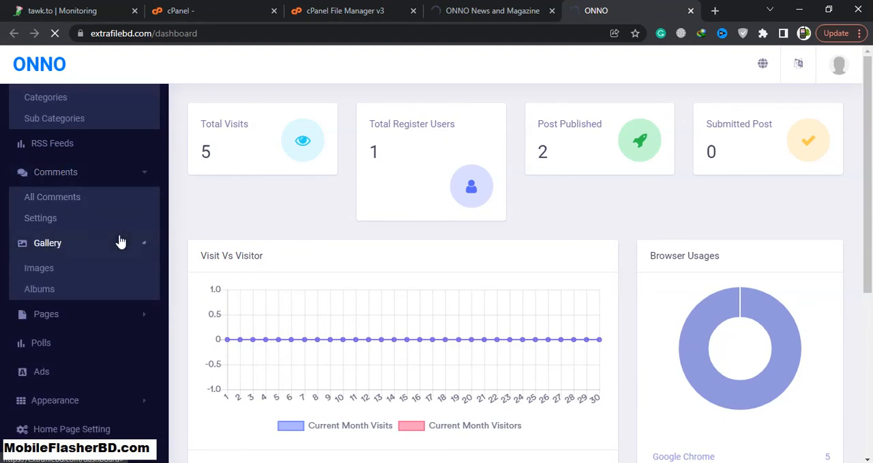
pyautogui.scroll(-2, 121, 255)
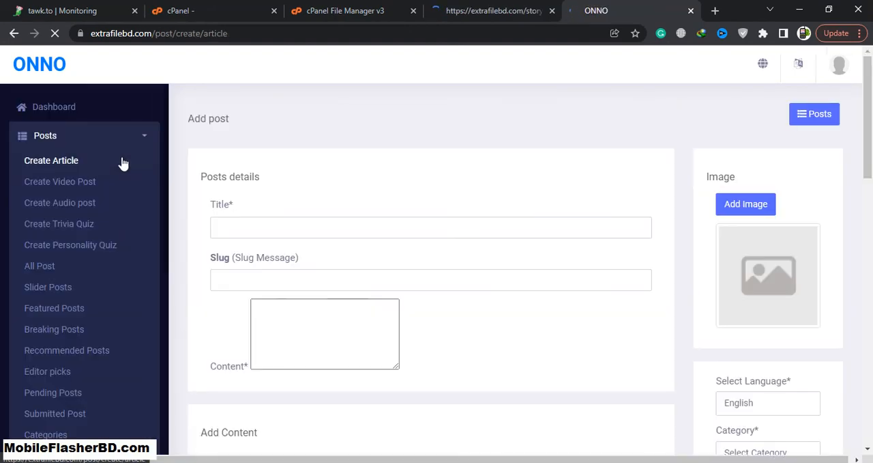
# Examine the Add post form for articles, including its content editor, content blocks, category fields and article layouts
pyautogui.scroll(-5, 474, 242)
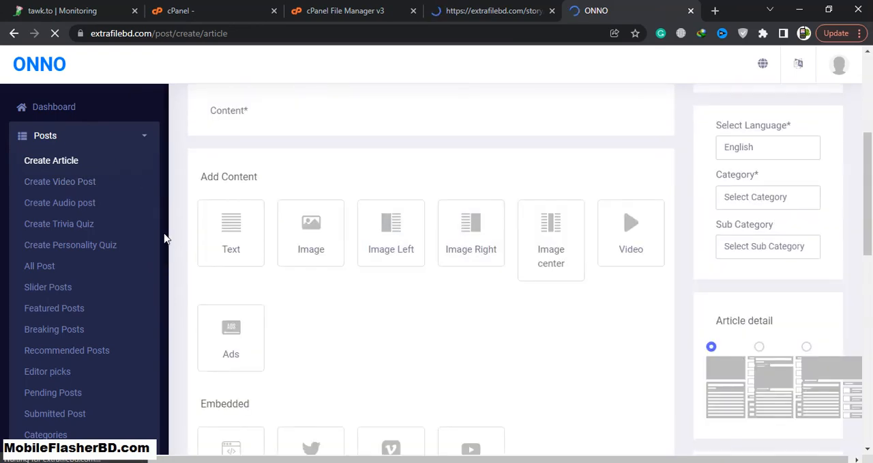
pyautogui.scroll(3, 269, 256)
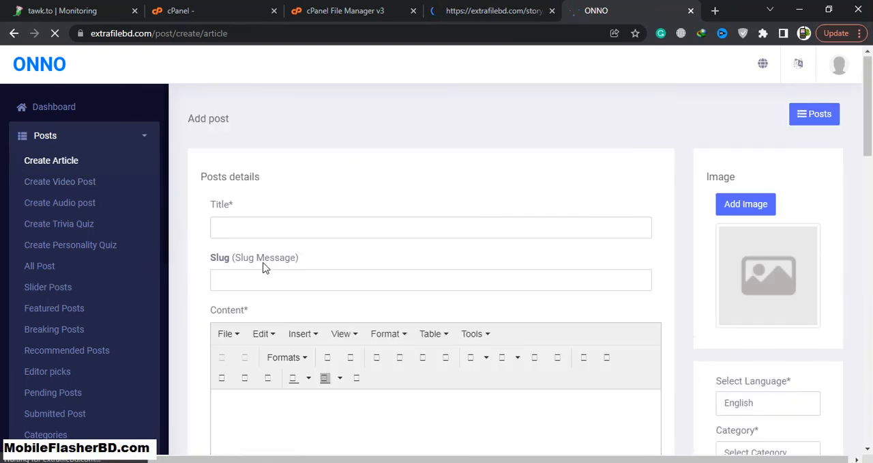
pyautogui.scroll(-4, 421, 332)
pyautogui.scroll(1, 423, 332)
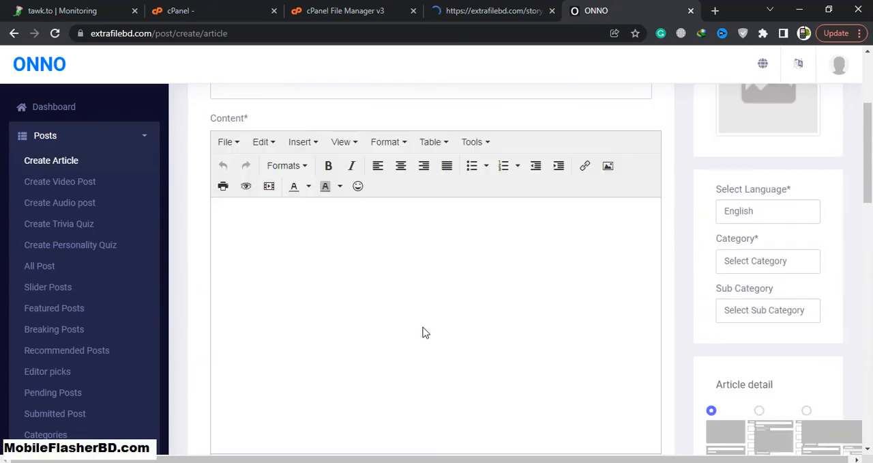
pyautogui.scroll(3, 427, 330)
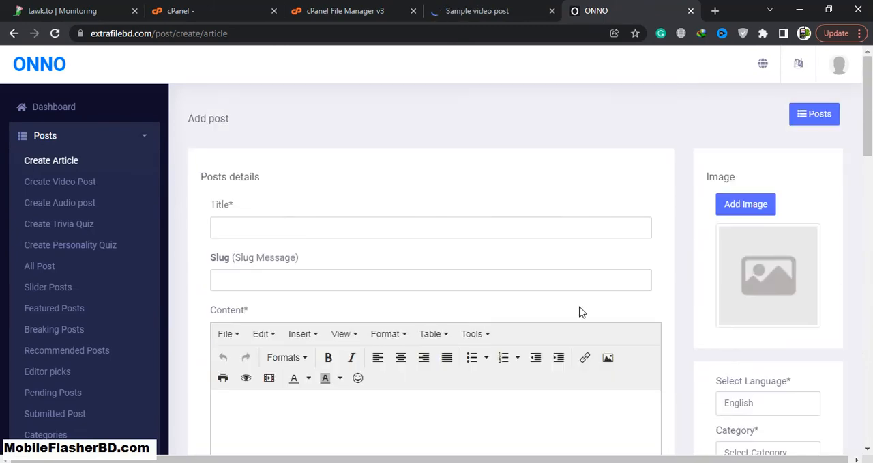
# Open the Image Gallery for the article's image, view its upload option and dismiss the file chooser without picking a file
pyautogui.click(742, 213)
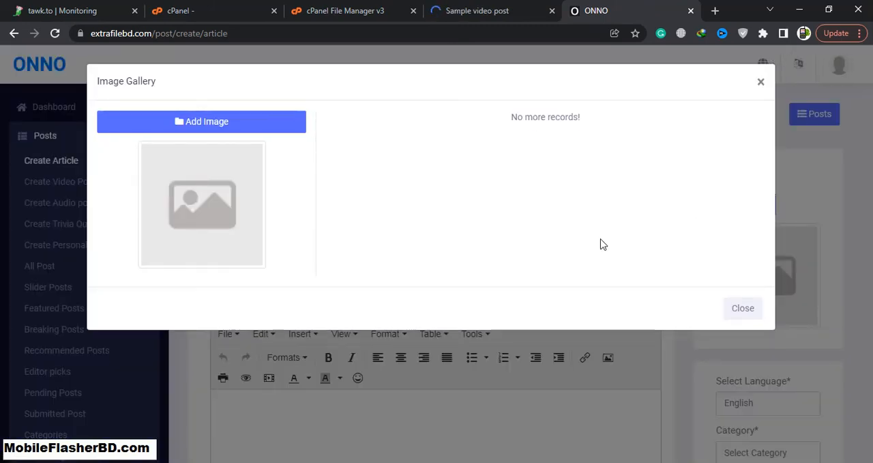
pyautogui.click(206, 122)
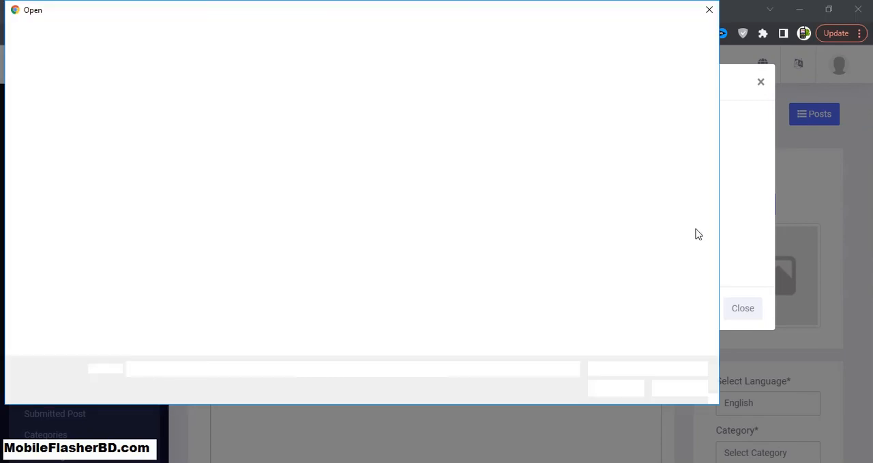
pyautogui.click(709, 10)
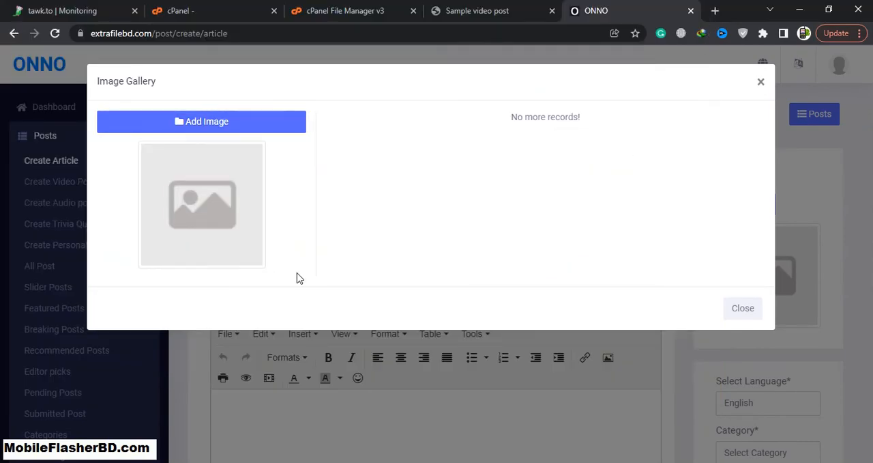
# Close the Image Gallery and try out the Article detail layouts, going back to the first layout
pyautogui.click(782, 101)
pyautogui.scroll(-3, 831, 253)
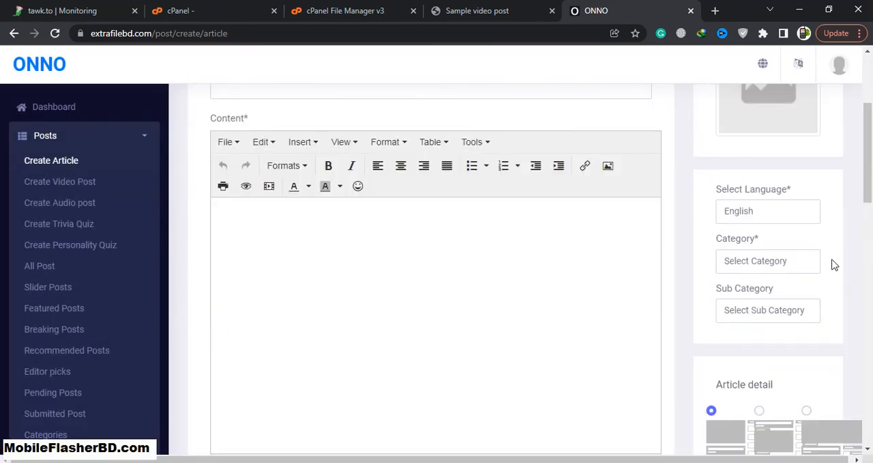
pyautogui.scroll(1, 824, 227)
pyautogui.scroll(2, 826, 226)
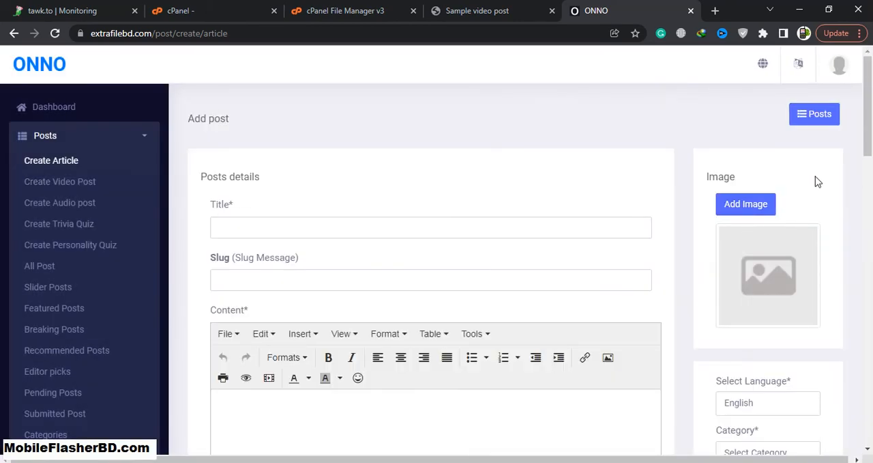
pyautogui.scroll(-6, 659, 248)
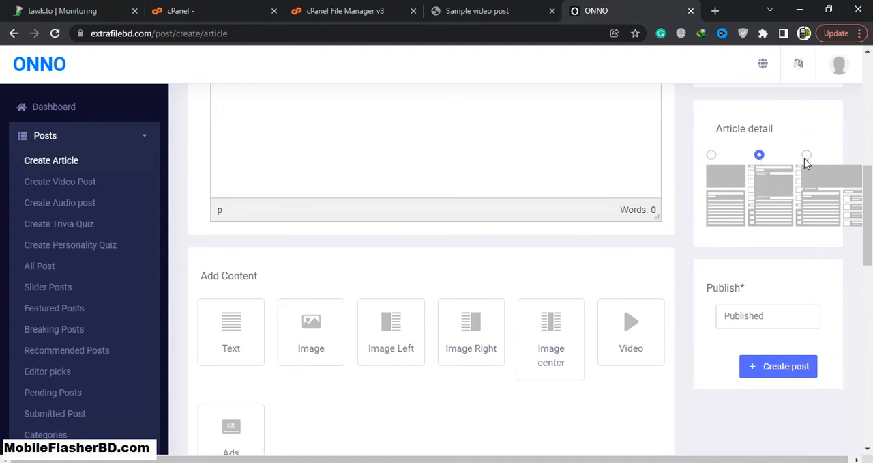
pyautogui.click(712, 156)
pyautogui.scroll(-2, 492, 283)
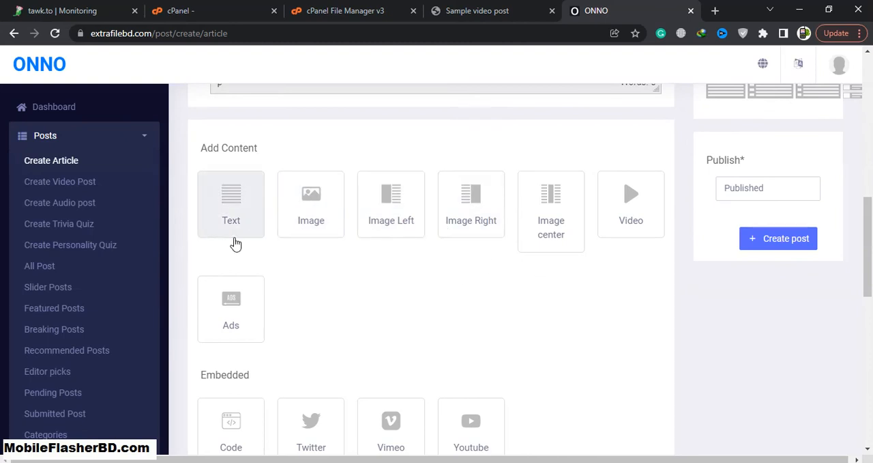
# Add an Ads content block to the article and view its ad choices
pyautogui.click(215, 318)
pyautogui.scroll(-6, 396, 318)
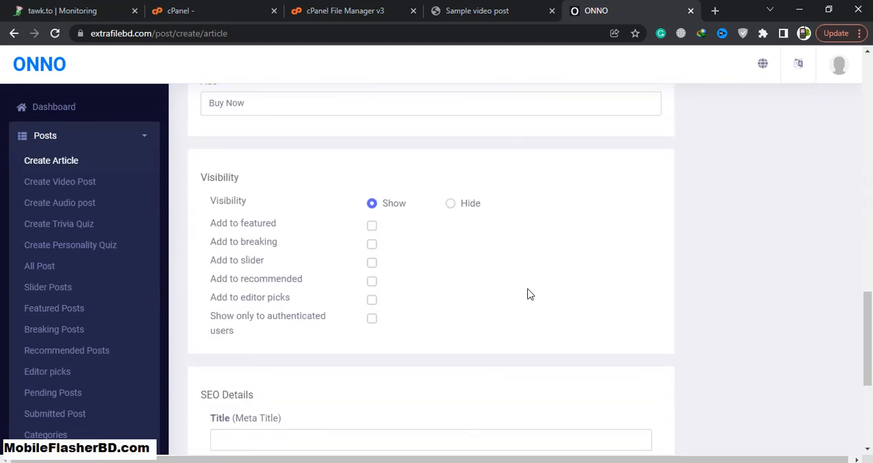
pyautogui.scroll(1, 533, 294)
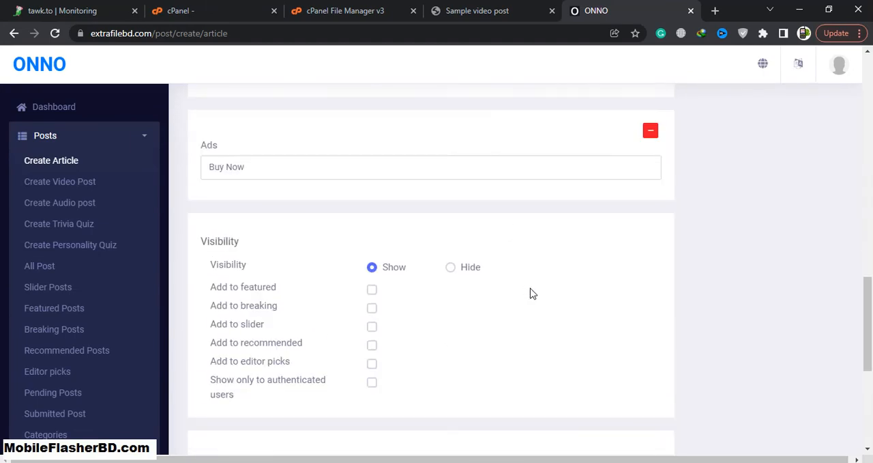
pyautogui.click(534, 170)
pyautogui.click(542, 167)
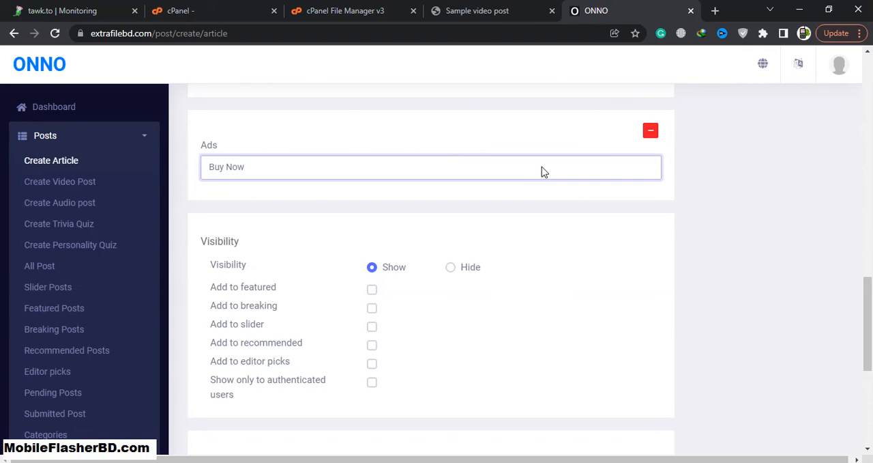
pyautogui.click(542, 168)
pyautogui.click(541, 180)
pyautogui.scroll(2, 661, 240)
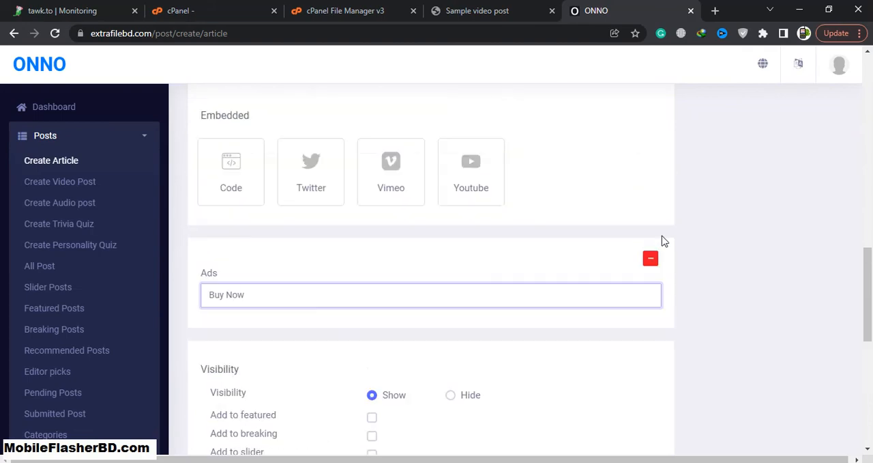
# Examine the article's Visibility options and its SEO fields for meta title, keywords, tags and description
pyautogui.scroll(-4, 660, 240)
pyautogui.scroll(-1, 586, 255)
pyautogui.click(316, 248)
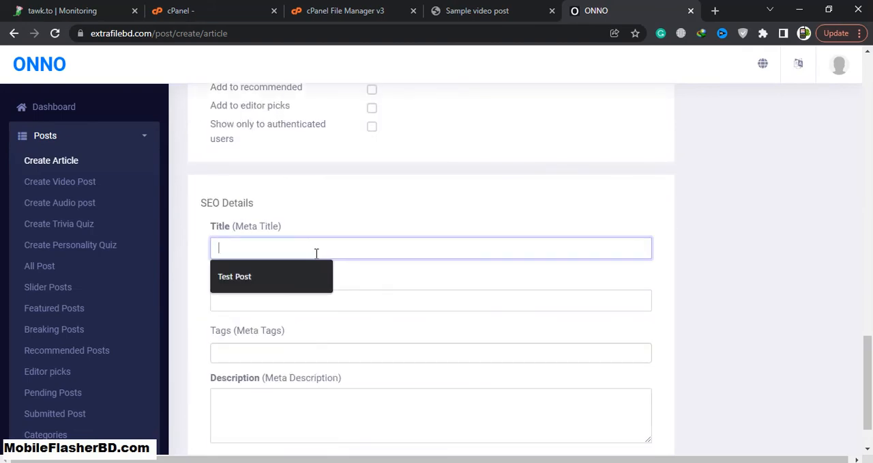
pyautogui.click(790, 335)
pyautogui.scroll(-1, 764, 327)
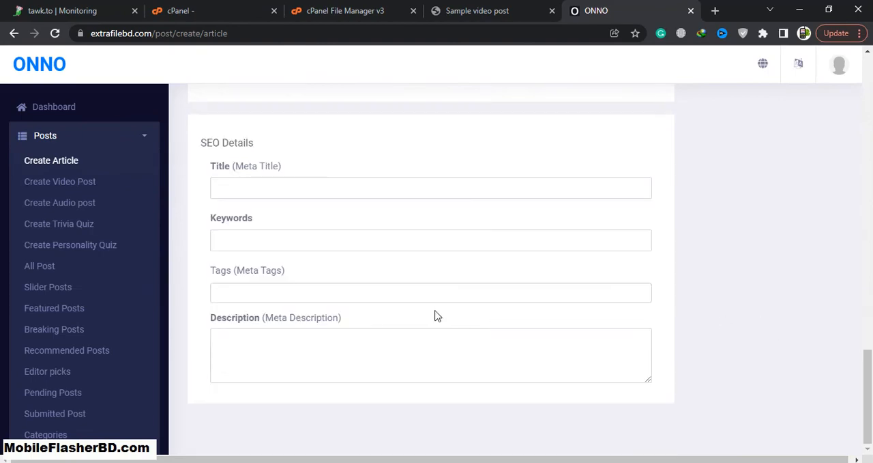
pyautogui.click(272, 353)
pyautogui.scroll(15, 616, 294)
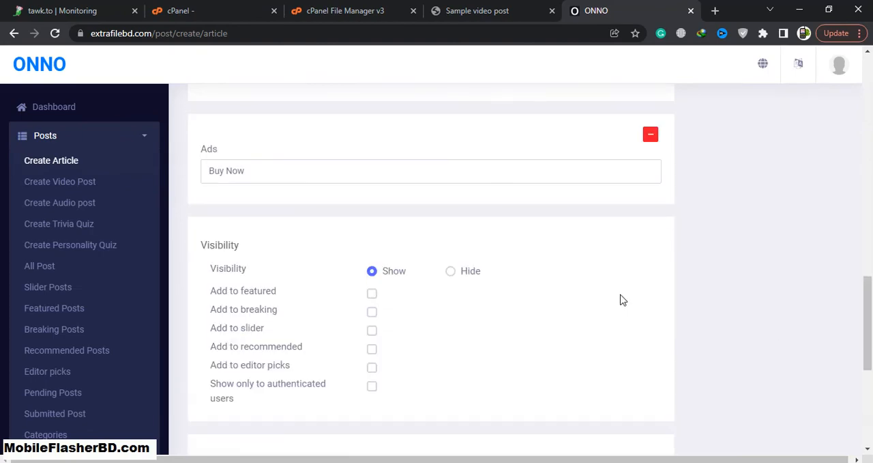
# Set the article's category to World and view the available sub categories and languages
pyautogui.scroll(2, 753, 293)
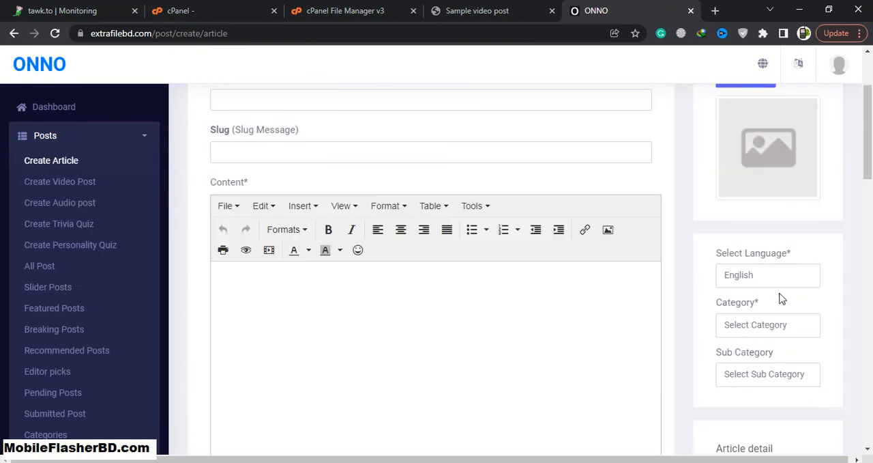
pyautogui.click(763, 333)
pyautogui.click(780, 355)
pyautogui.click(766, 367)
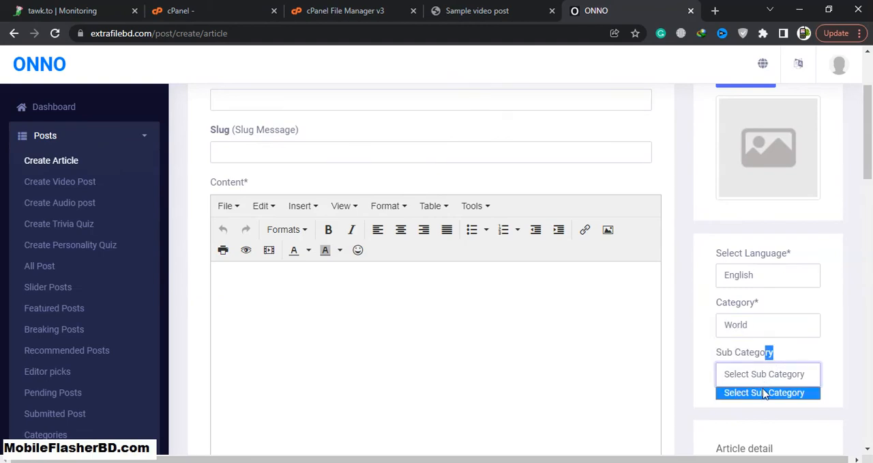
pyautogui.click(764, 366)
pyautogui.click(746, 283)
pyautogui.click(746, 282)
# View the article's publish status options and try to create the post without a title
pyautogui.scroll(-5, 827, 274)
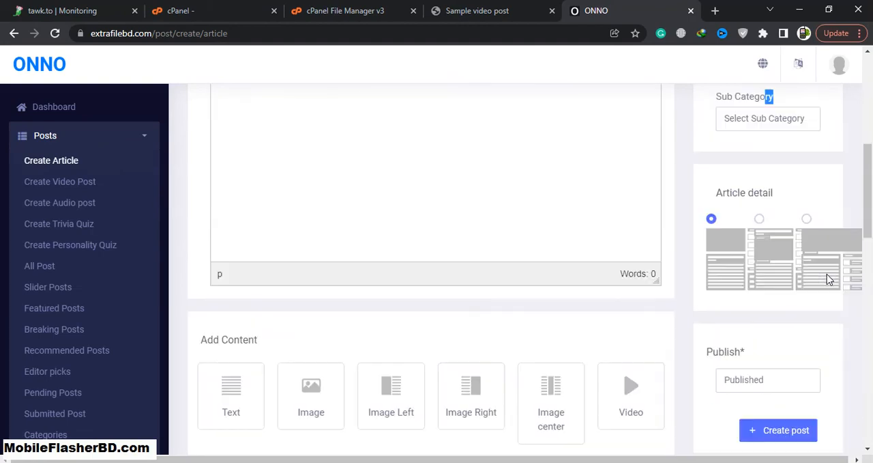
pyautogui.click(745, 253)
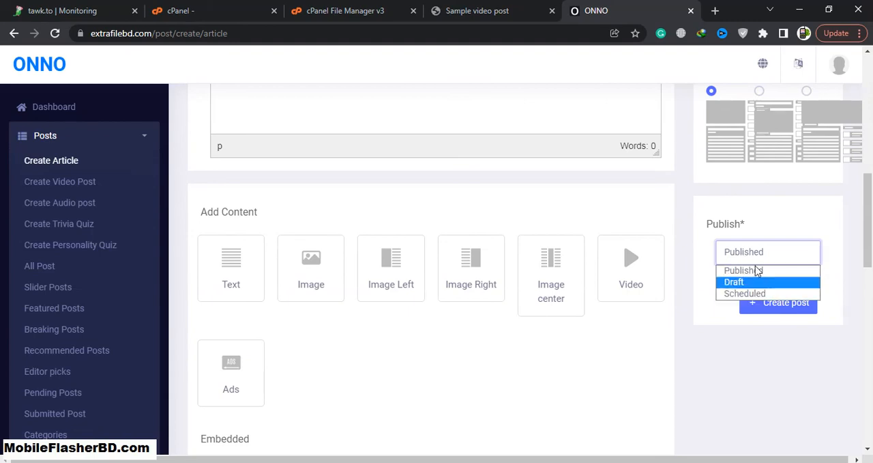
pyautogui.click(735, 327)
pyautogui.click(764, 304)
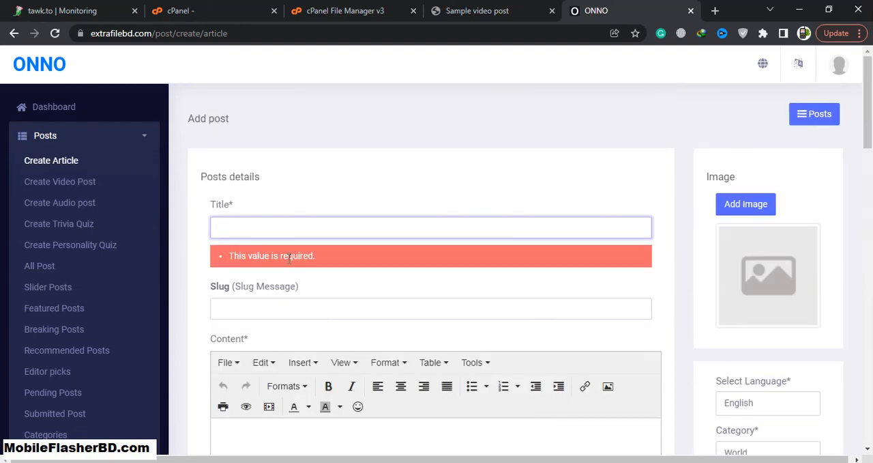
# Open the Ads page in the dashboard to view the existing ads and their options
pyautogui.scroll(-5, 57, 221)
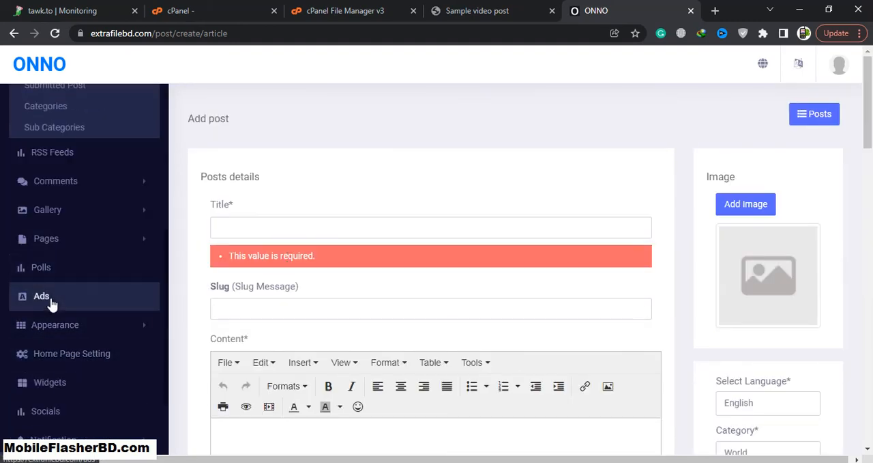
pyautogui.click(51, 301)
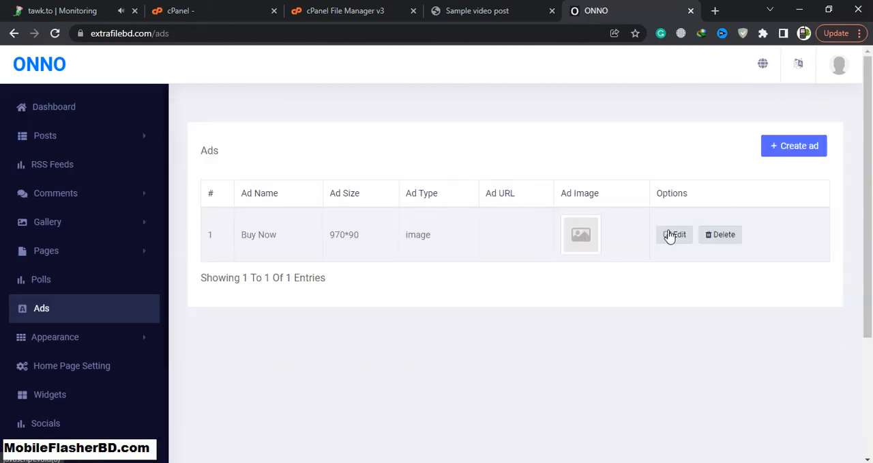
pyautogui.scroll(-3, 123, 327)
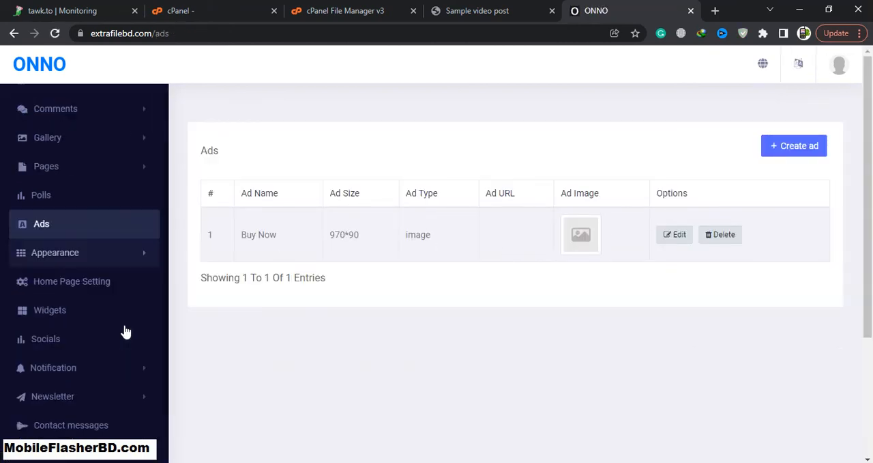
pyautogui.scroll(3, 118, 327)
# Open the Themes Options page under Appearance and review the header, footer, color, font and preloader settings
pyautogui.click(80, 341)
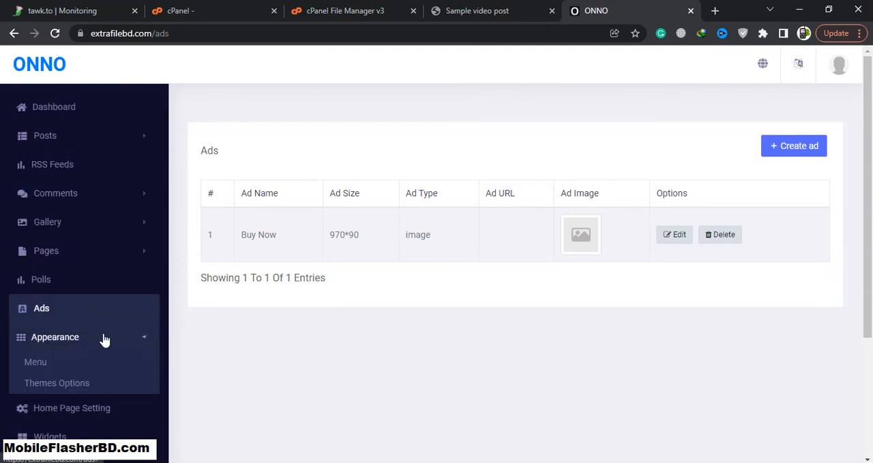
pyautogui.scroll(-2, 65, 331)
pyautogui.click(74, 287)
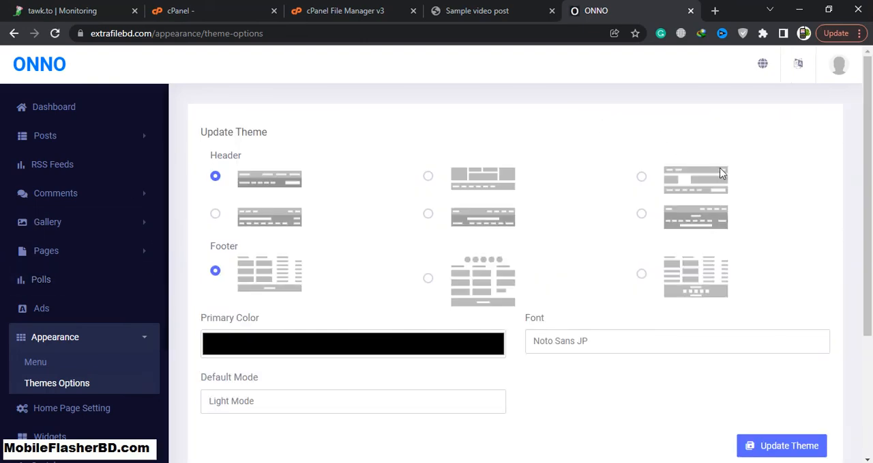
pyautogui.scroll(-3, 303, 315)
pyautogui.scroll(-3, 94, 308)
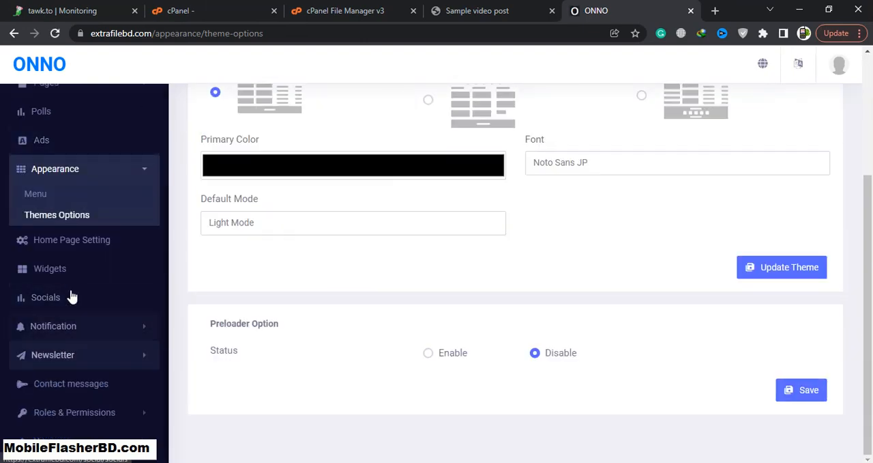
# Review the section settings on the Home Page Setting page and the list on the Widgets page
pyautogui.click(83, 251)
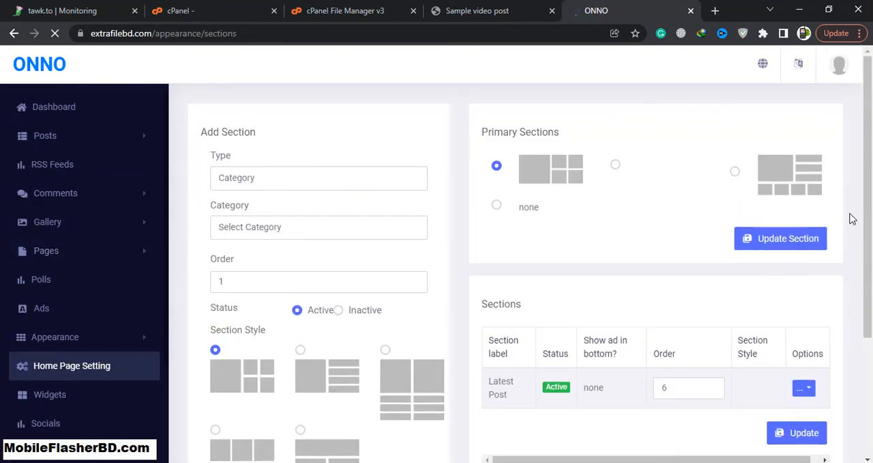
pyautogui.scroll(-3, 858, 178)
pyautogui.scroll(2, 860, 193)
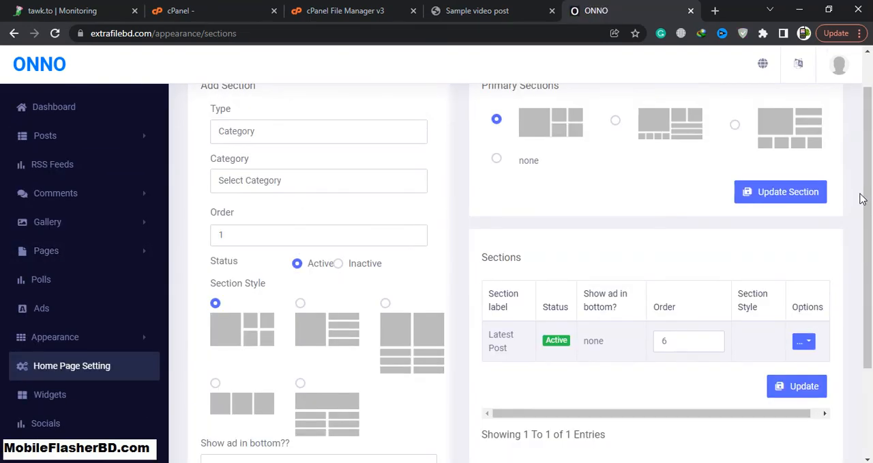
pyautogui.scroll(-2, 861, 198)
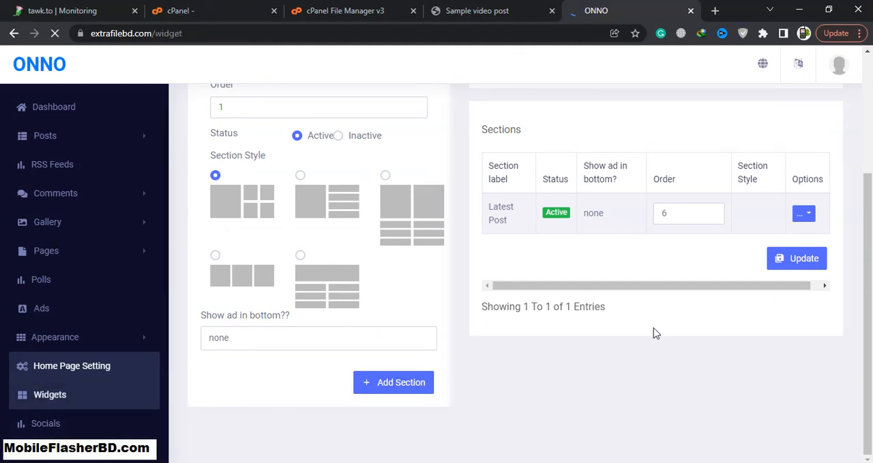
pyautogui.scroll(-3, 751, 327)
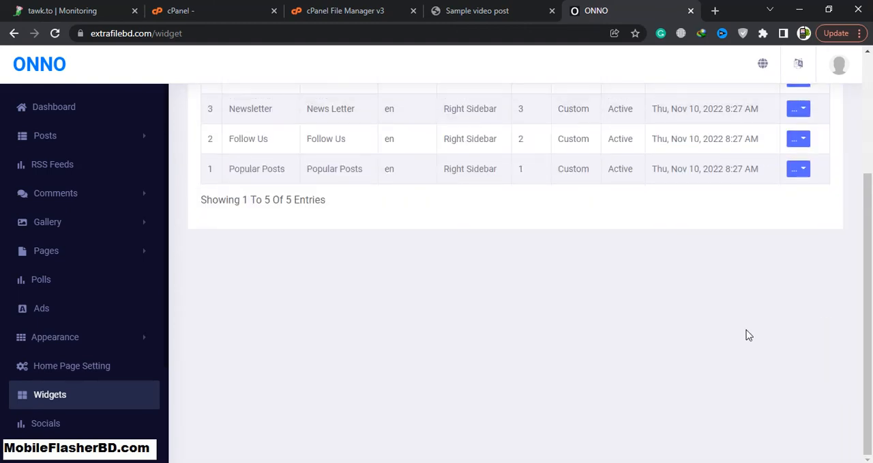
# Open the Send Notification form from the Notification group and check its Post selection field
pyautogui.scroll(-3, 74, 361)
pyautogui.click(95, 249)
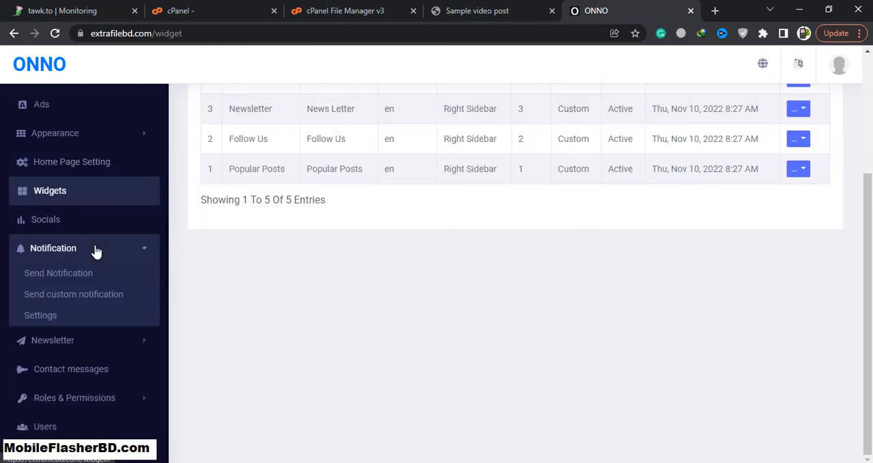
pyautogui.click(83, 274)
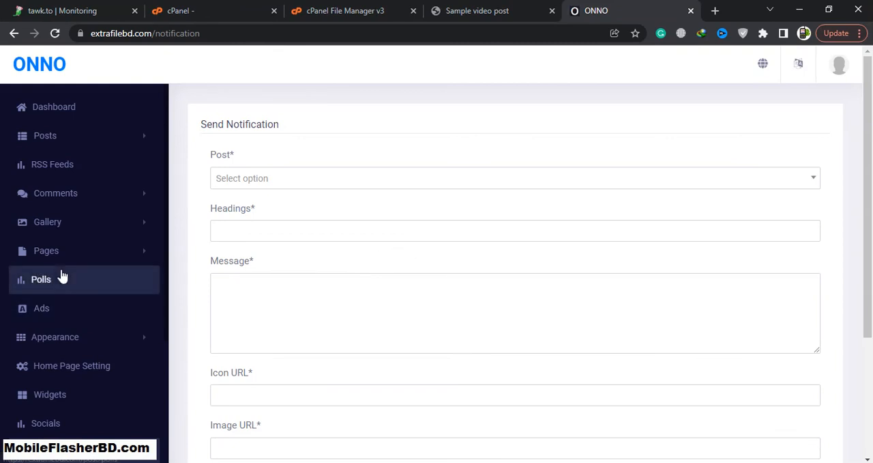
pyautogui.click(326, 181)
pyautogui.click(326, 183)
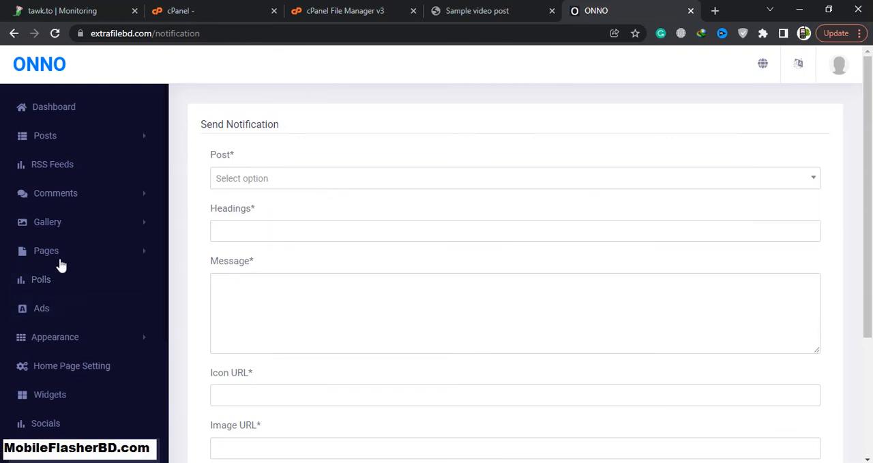